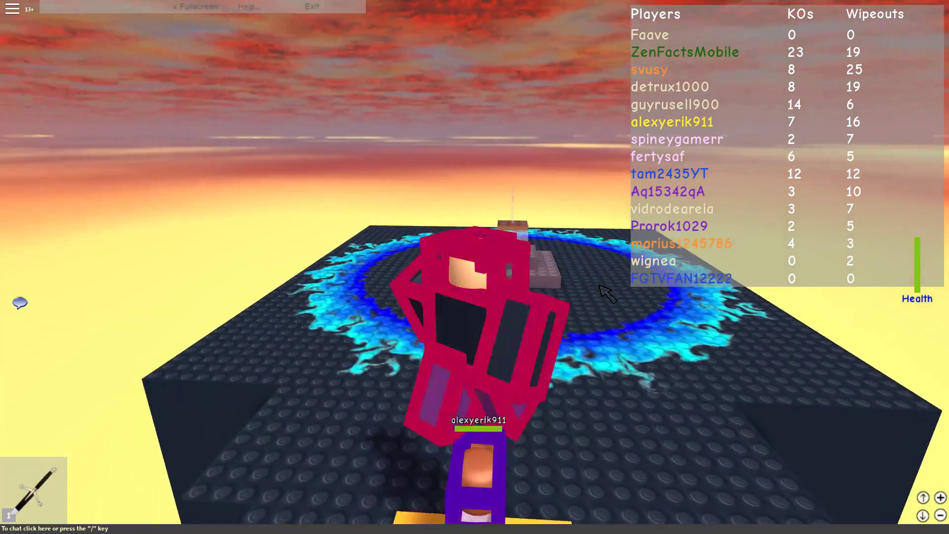
- Equip the sword and strike the opponent ahead on the dark platform with the blue fire ring
key(w)
key(1)
double_click(599, 286)
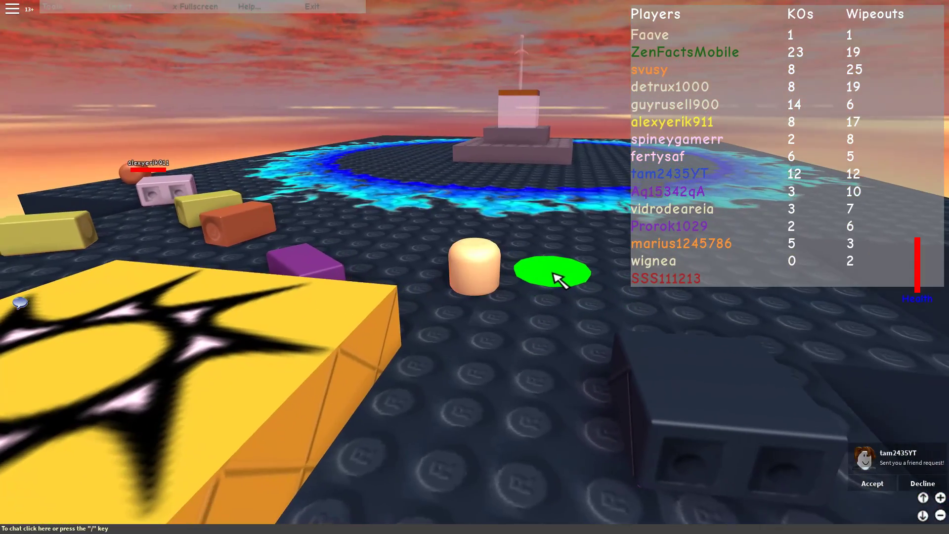
- Move from the yellow spawn pad onto the orange platform and equip the sword
key(w)
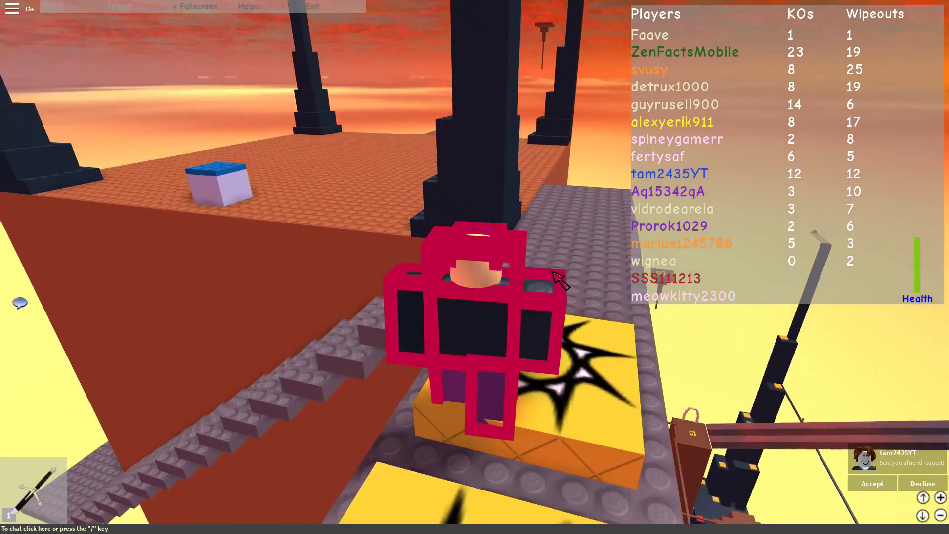
key(w)
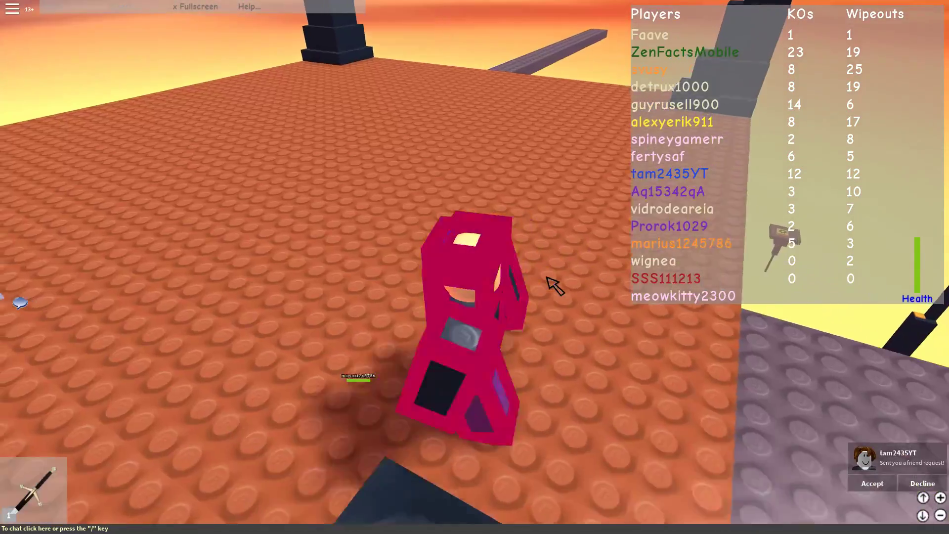
key(1)
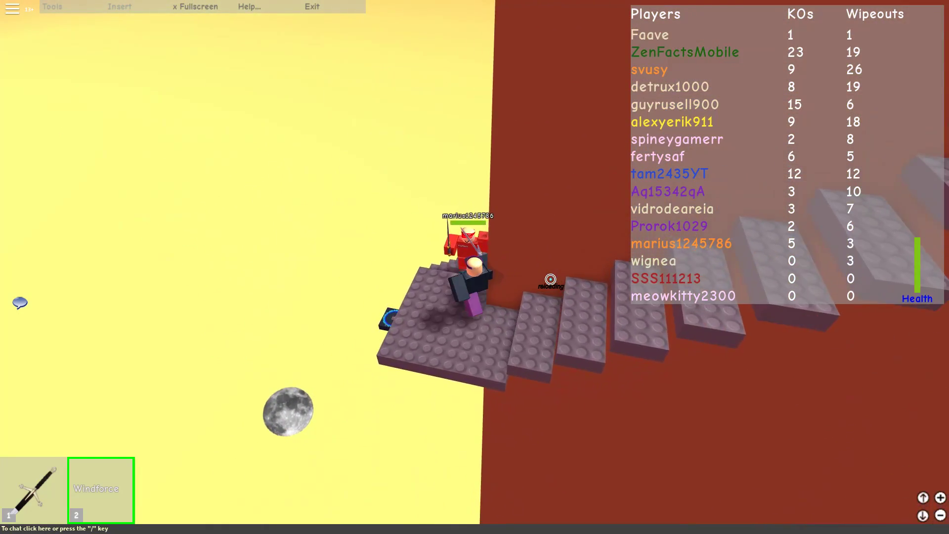
- Climb the grey stairs around the red tower with the Windforce and run out onto the orange platform
key(w)
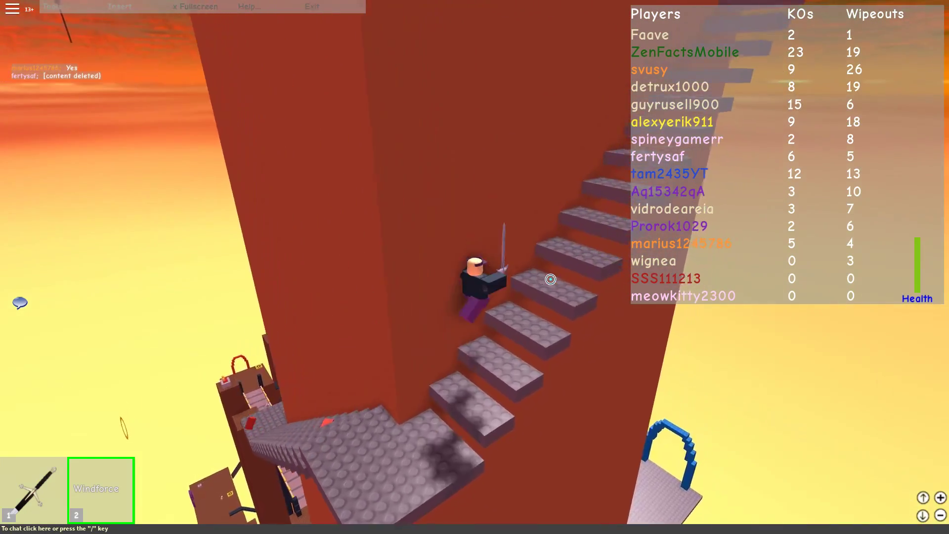
key(w)
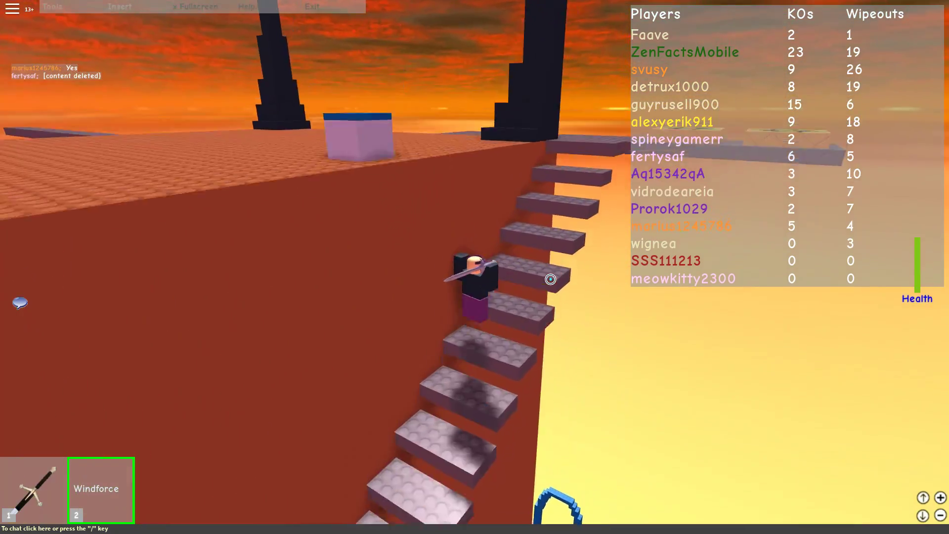
key(w)
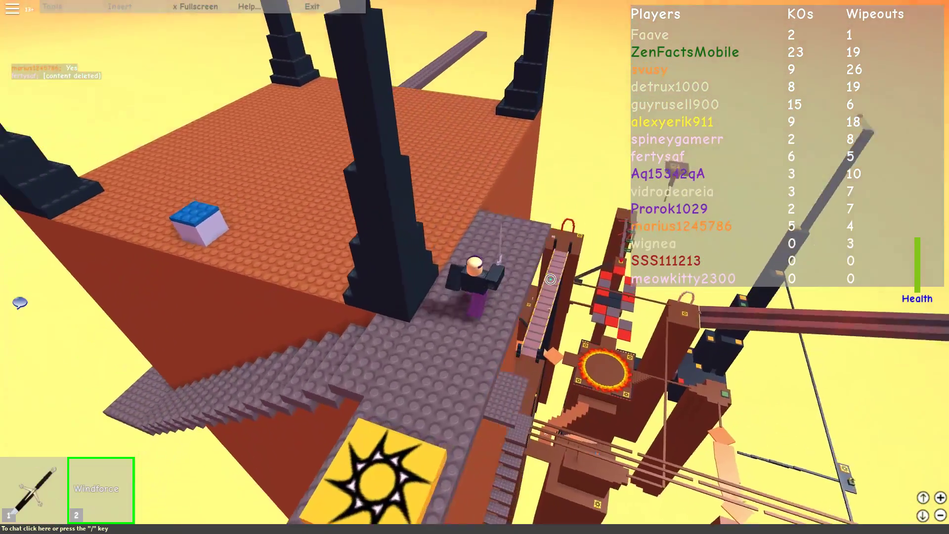
key(w)
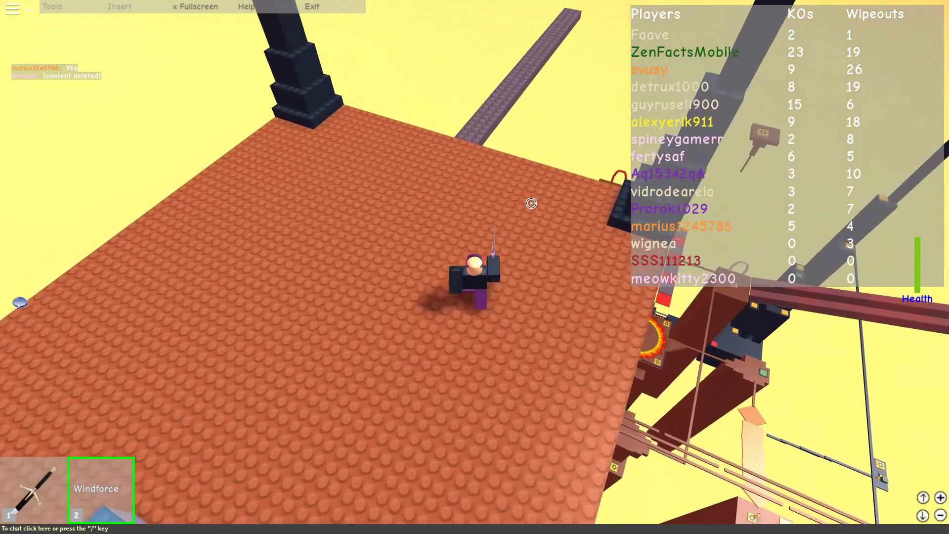
- Follow the narrow grey beam off the orange platform and jump down into the fire-ringed arena
key(w)
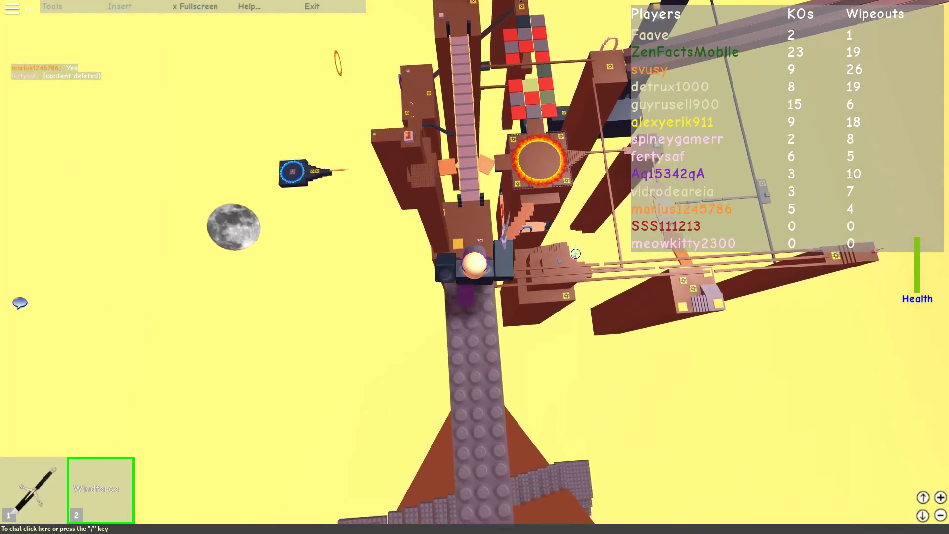
key(w)
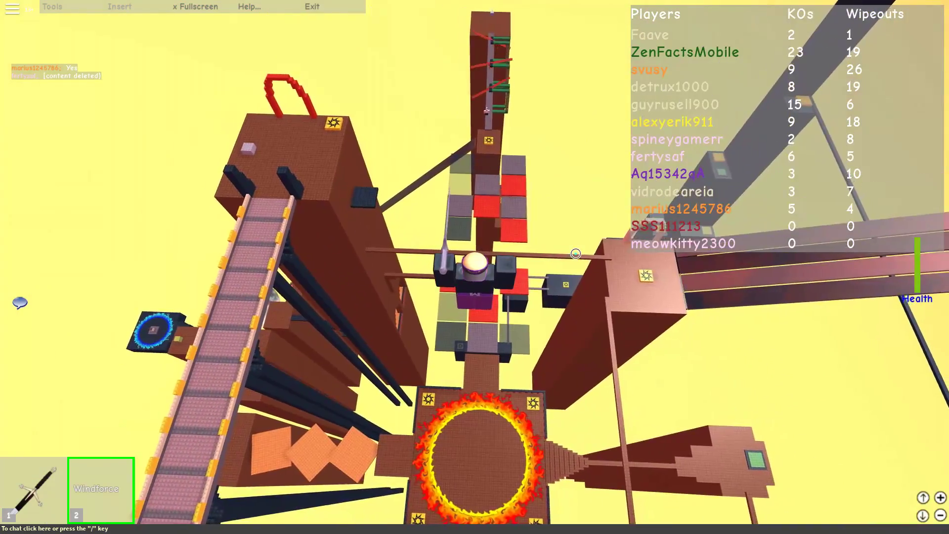
key(w)
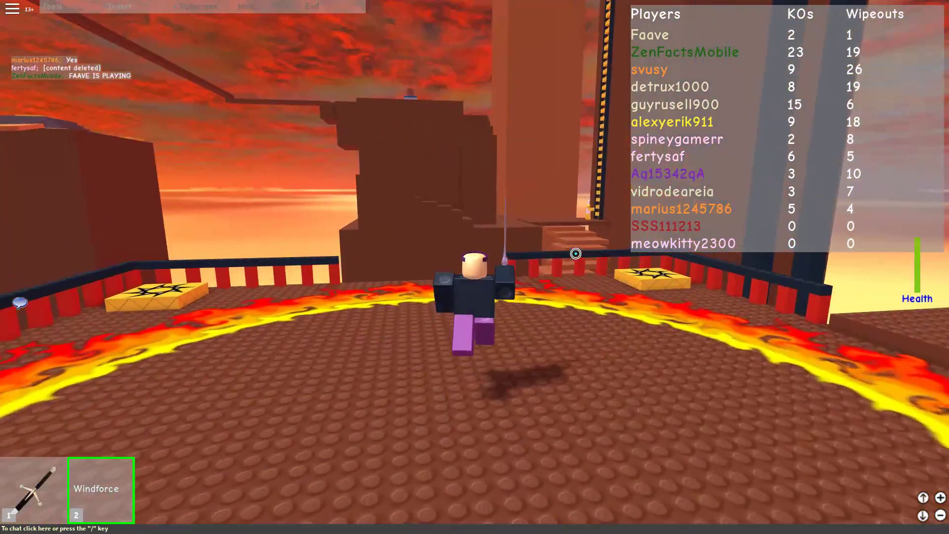
- Run to the arena's exit by the red and grey tile bridge and turn back to face the fire ring
key(w)
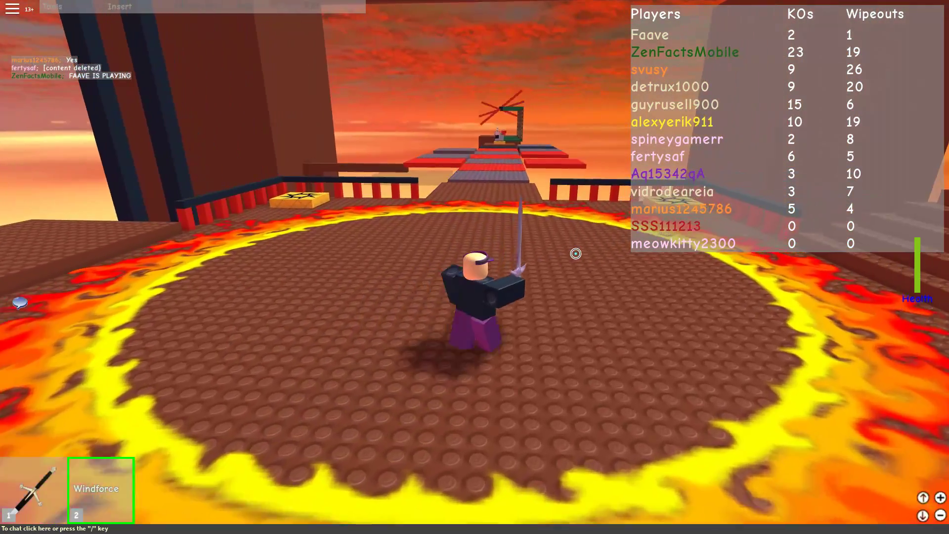
key(w)
key(Left)
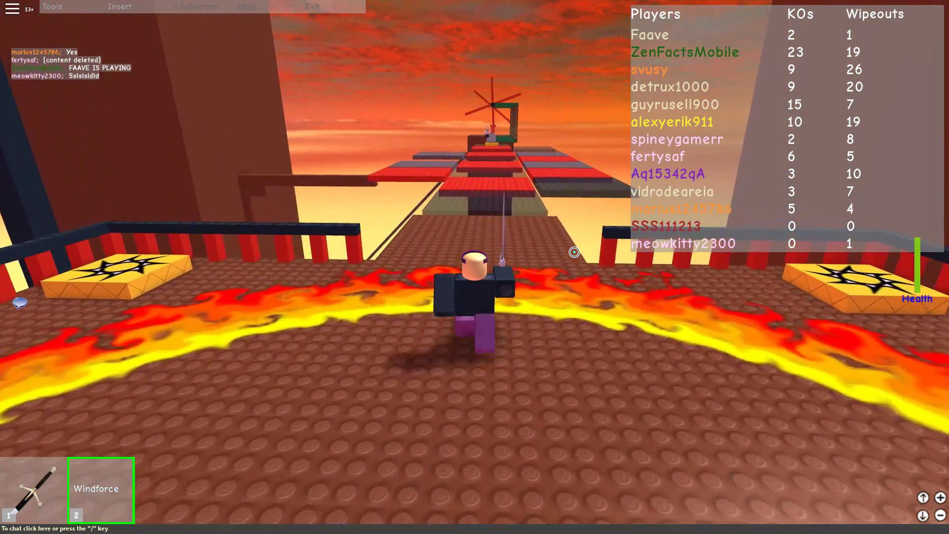
key(a)
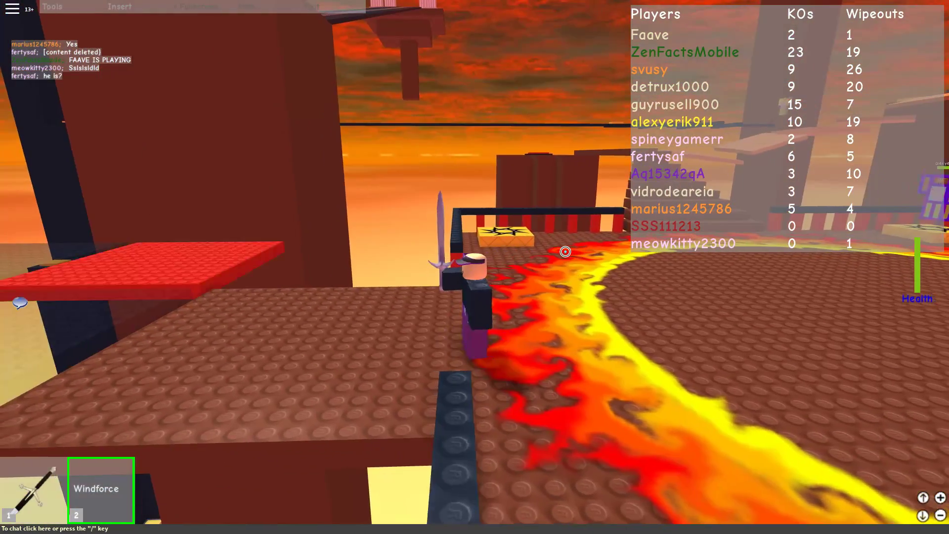
key(s)
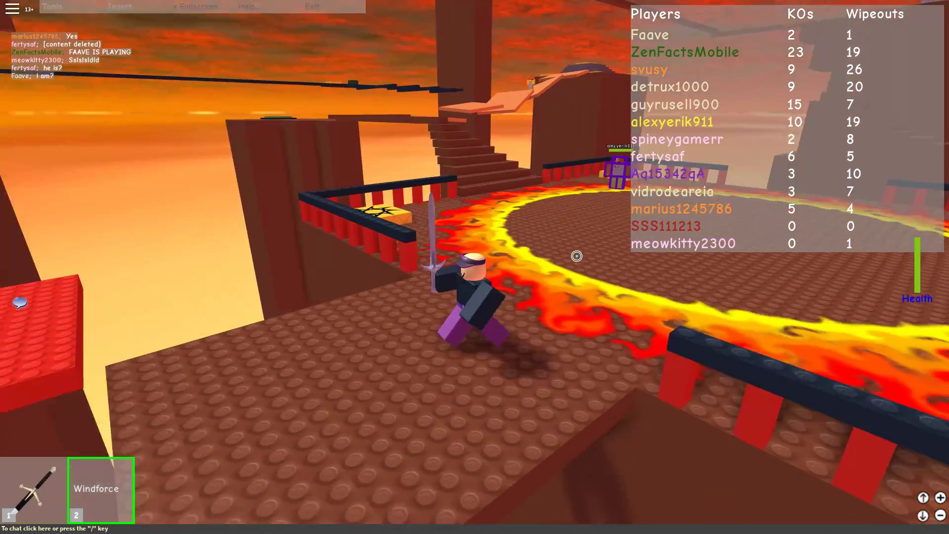
key(w)
key(w)
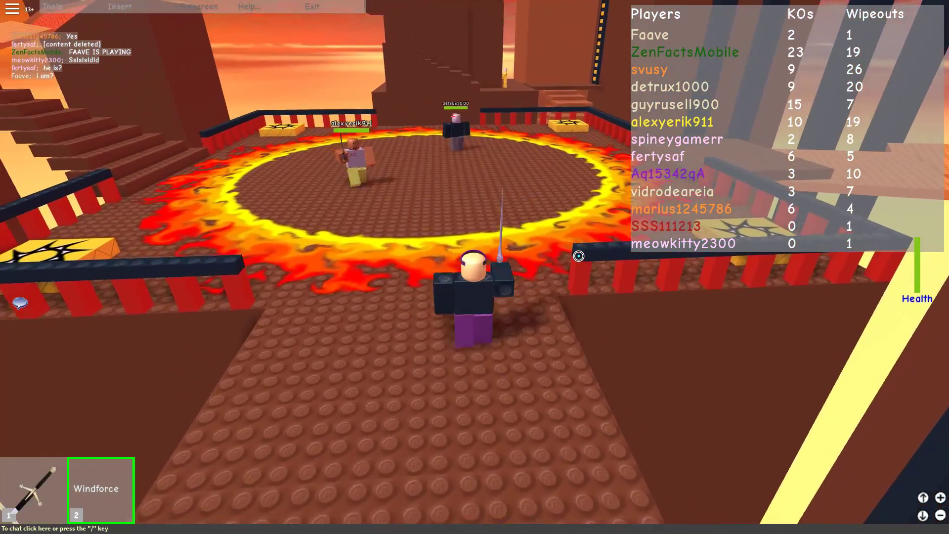
- Advance into the fire-ringed arena and attack the opponents there with the Windforce
key(w)
click(579, 256)
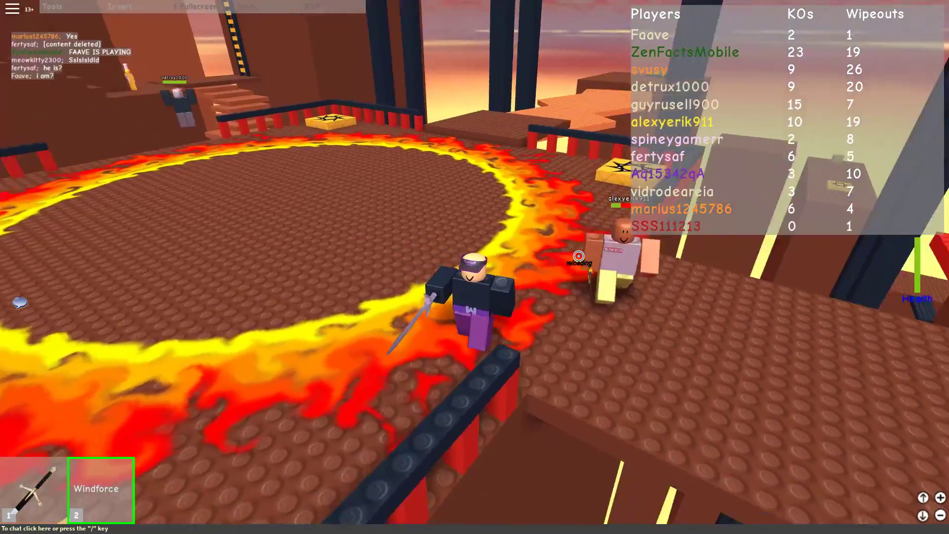
key(Left)
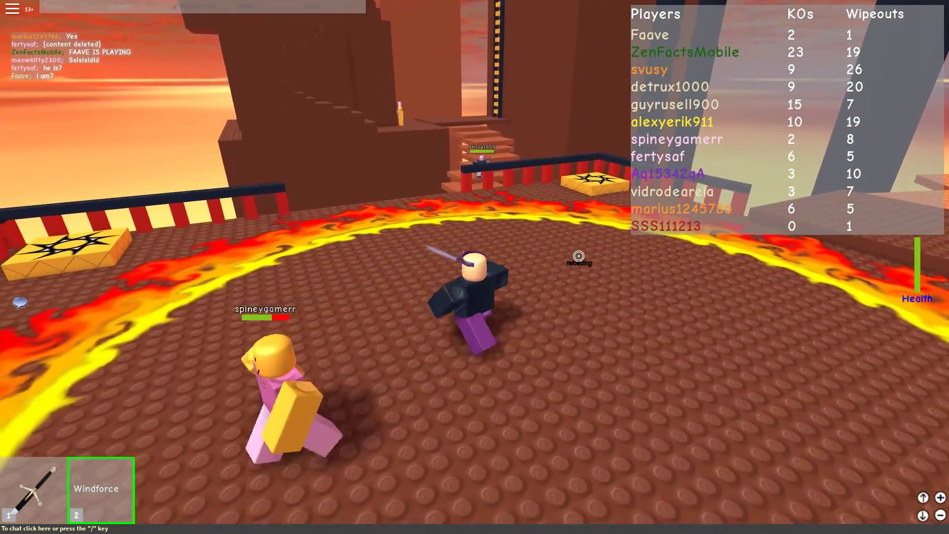
key(w)
click(578, 256)
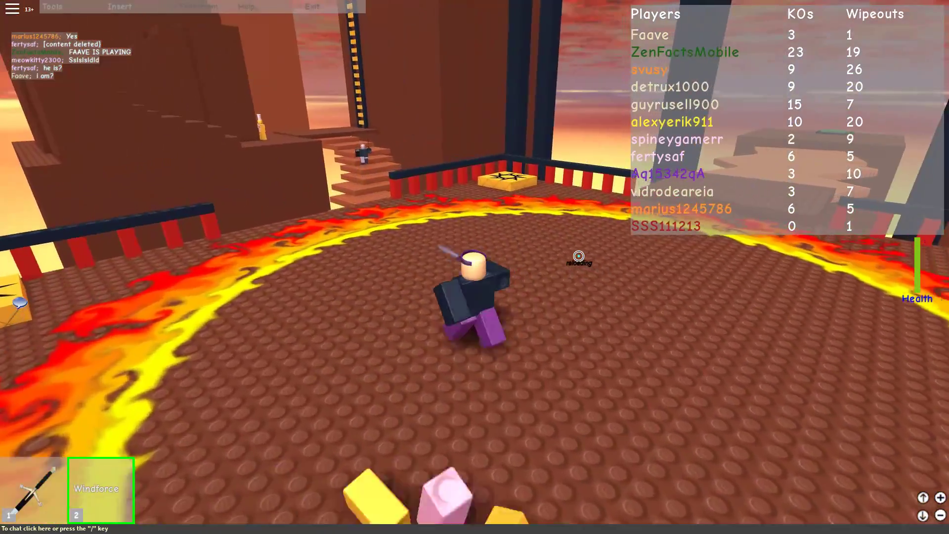
key(Right)
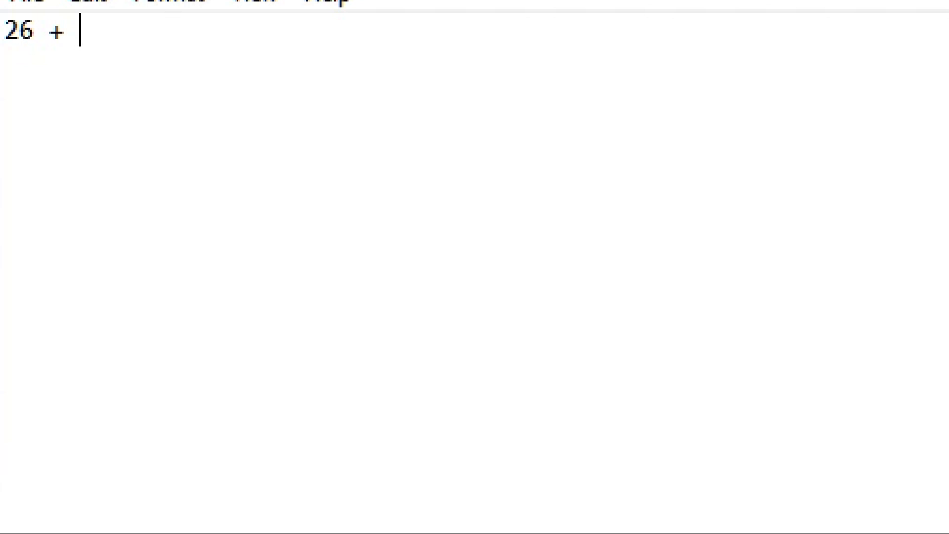
- Switch to Notepad and complete the first line as "26 + 10 + 1 = 37"
text(1)
key(BackSpace)
key(BackSpace)
text(10 )
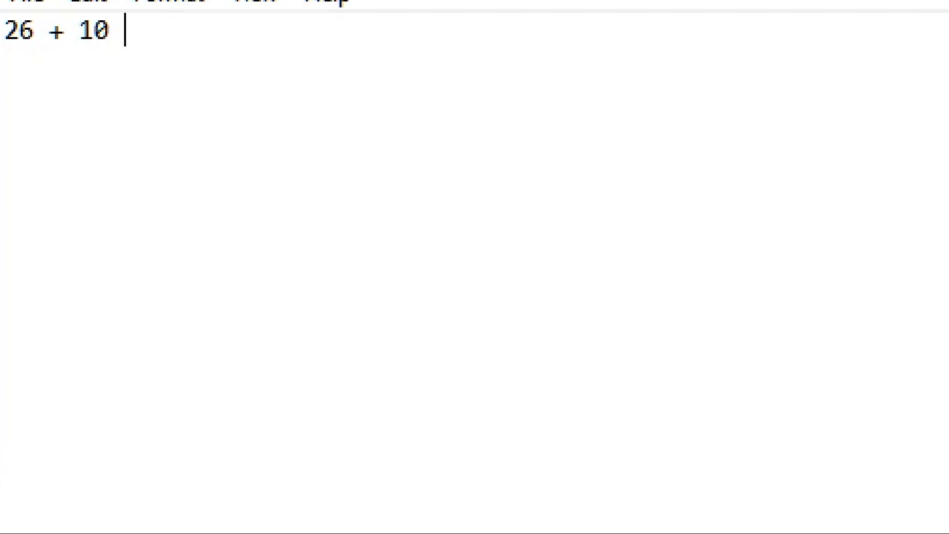
text(+ 1 = 37)
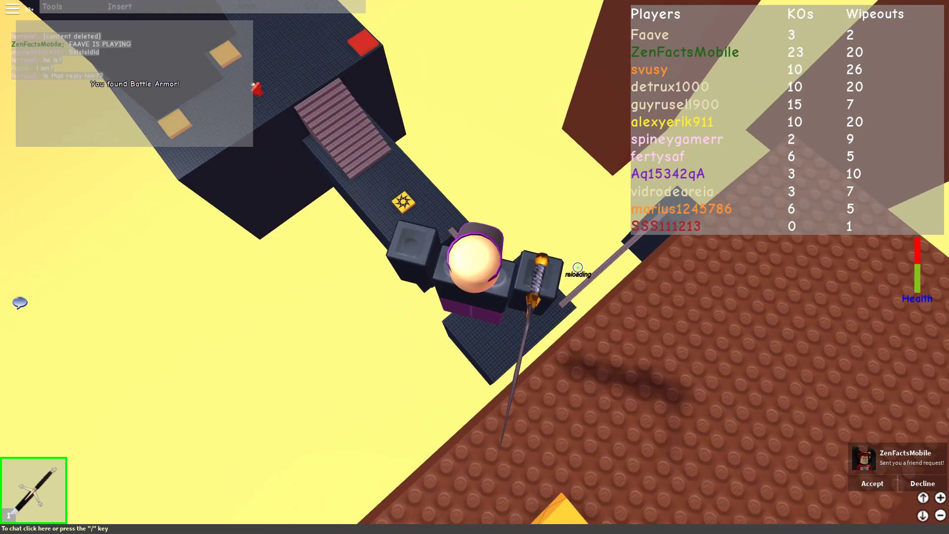
- Return to the game, cross the narrow beam to the dark platform and head up the pink stairs
key(w)
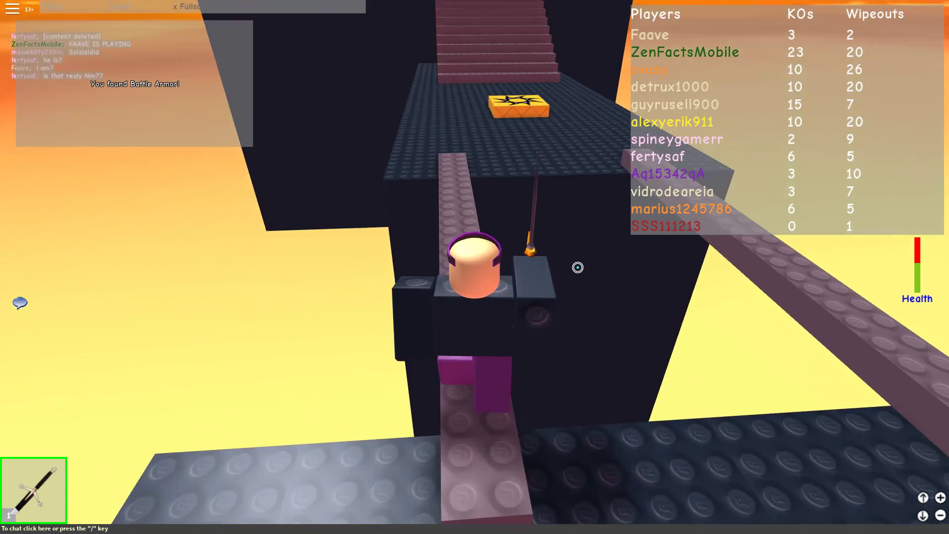
key(w)
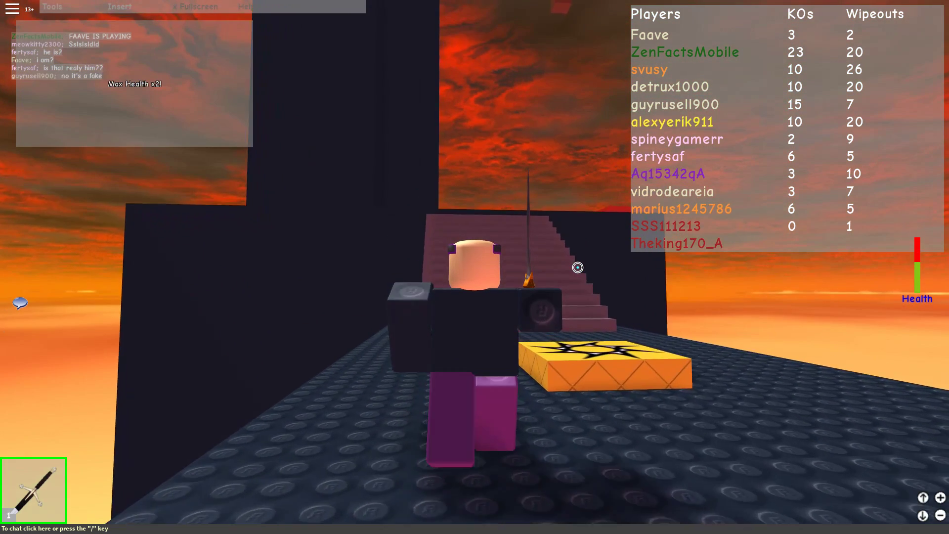
key(w)
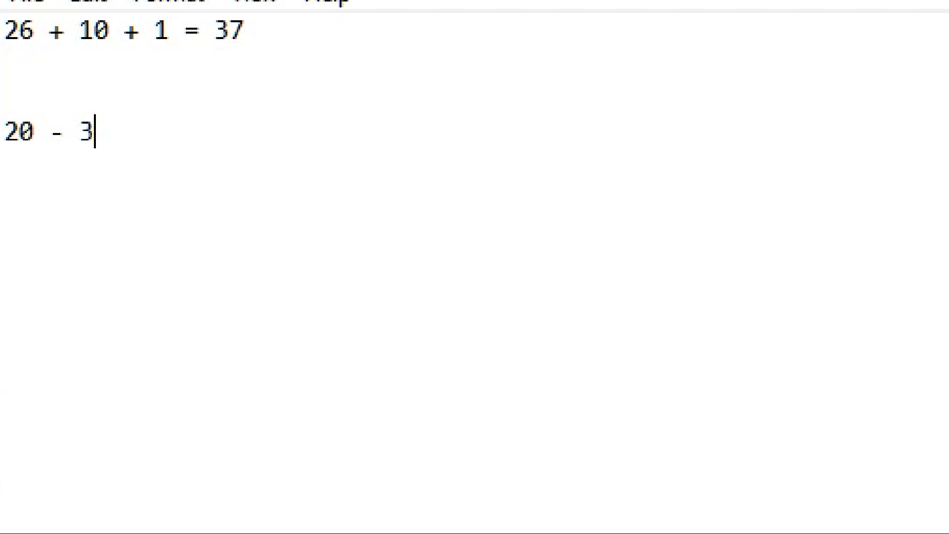
- Switch to Notepad, complete the second calculation as "20 - 3 = 17" and add 37 on a line below it
text(= 17)
key(Return)
key(Return)
text(376)
key(BackSpace)
key(Return)
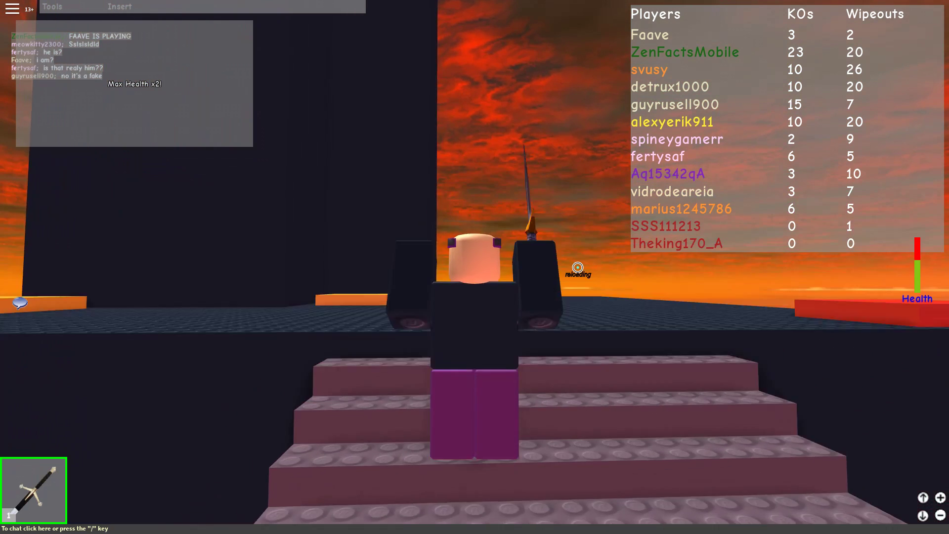
- Return to the game, enter the dark tower and collect the Darkheart sword from the yellow-topped pedestal
key(w)
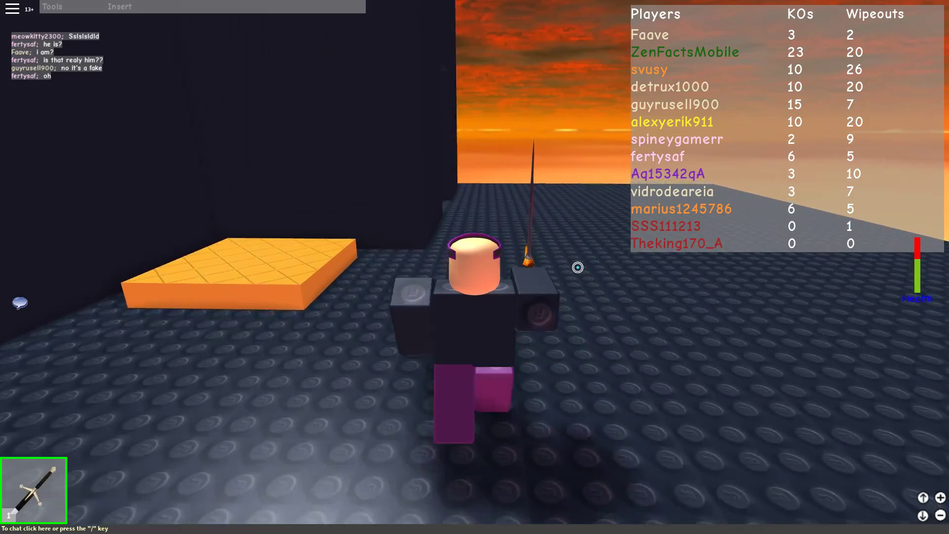
key(w)
key(d)
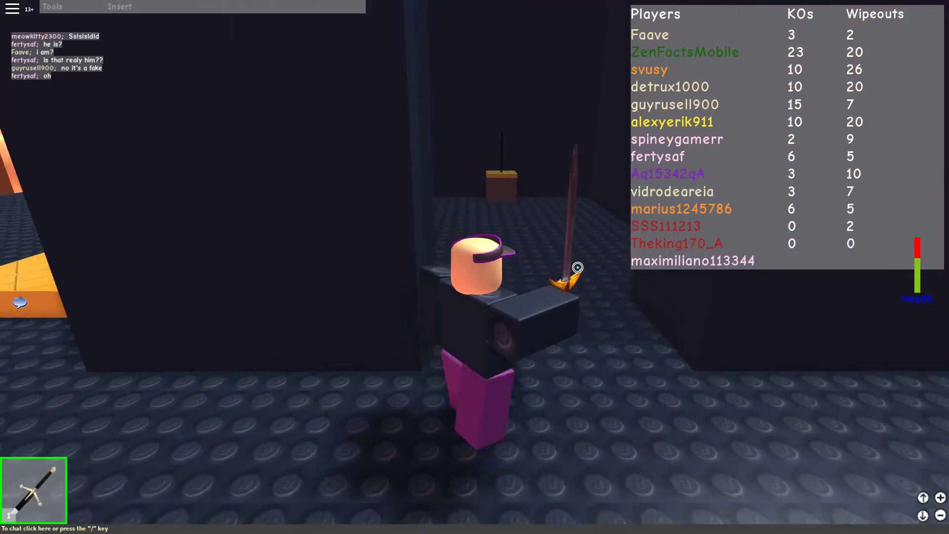
key(w)
key(d)
key(space)
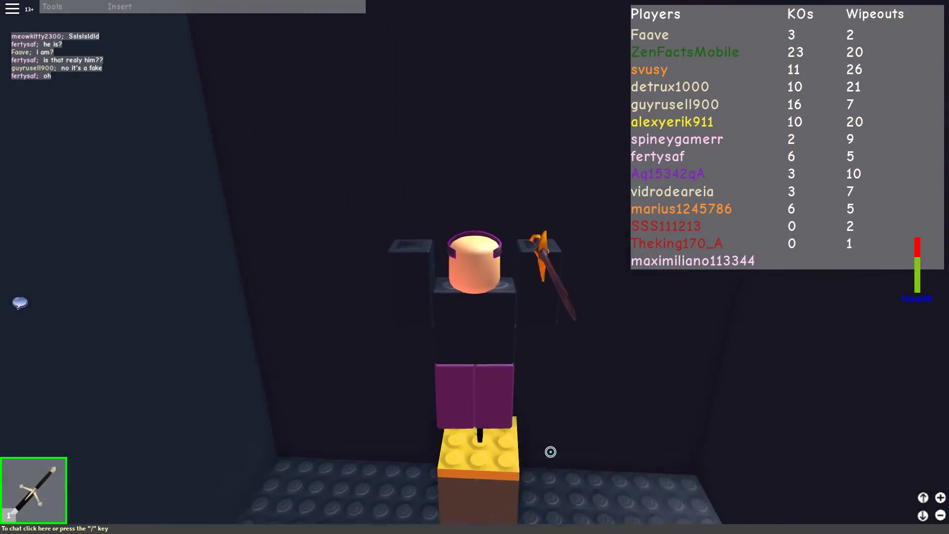
key(w)
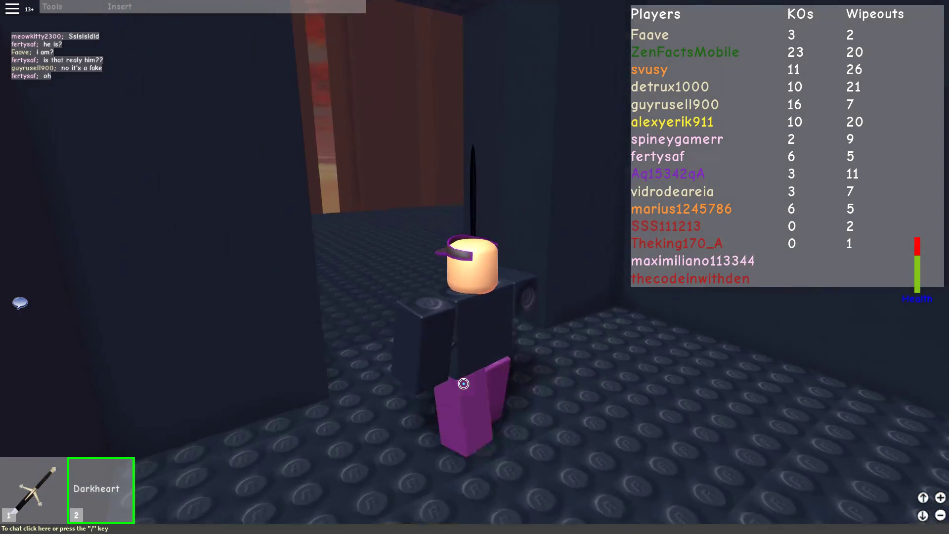
- Carry the Darkheart out of the tower onto the red pad and travel back to the fire-ringed arena
key(w)
scroll(498, 380, down, 5)
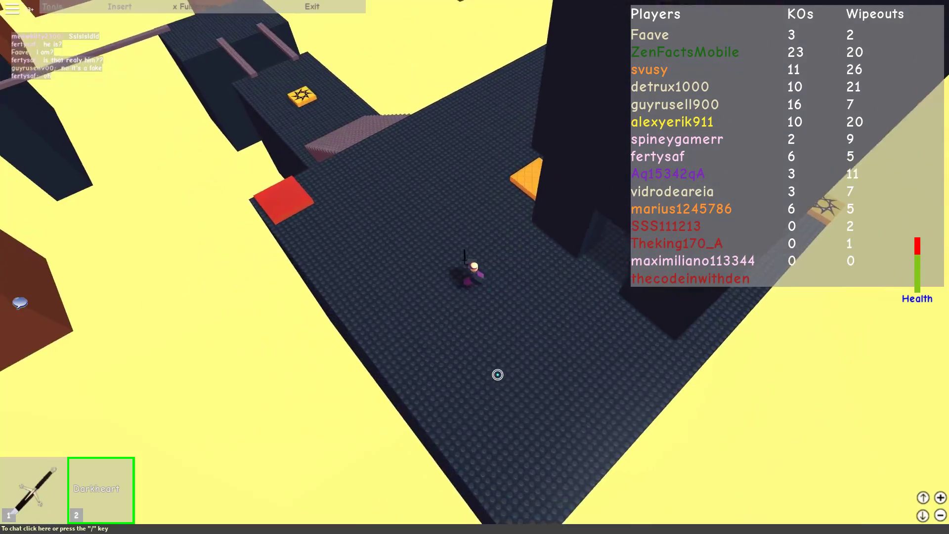
key(w)
scroll(498, 372, down, 2)
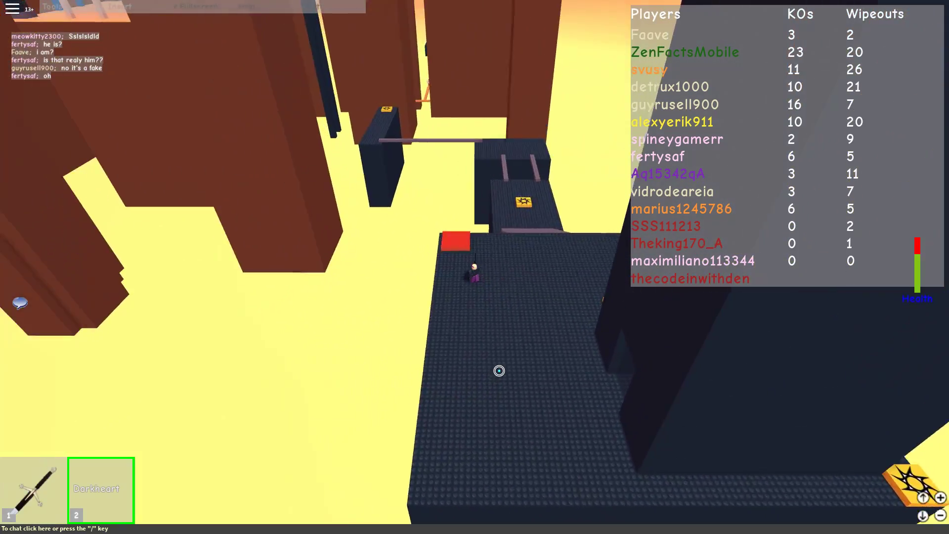
scroll(494, 369, up, 2)
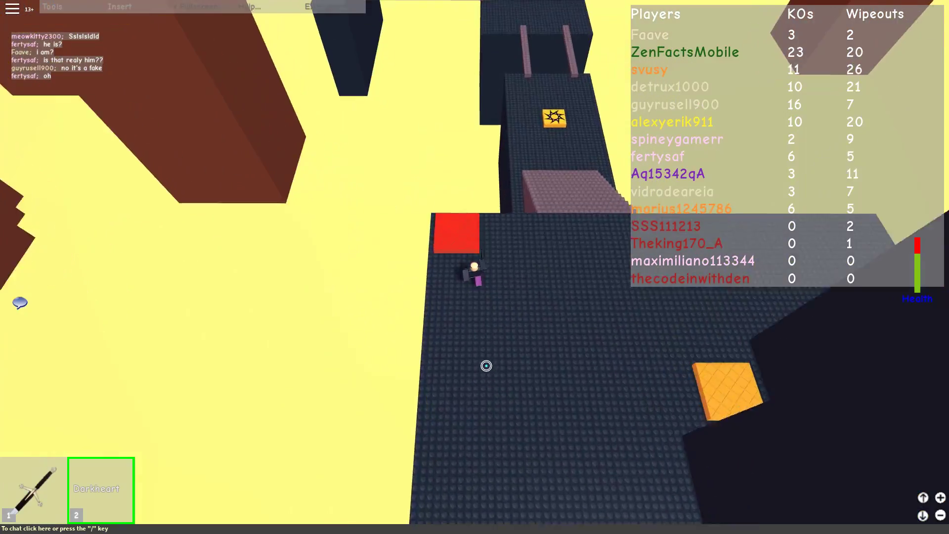
key(w)
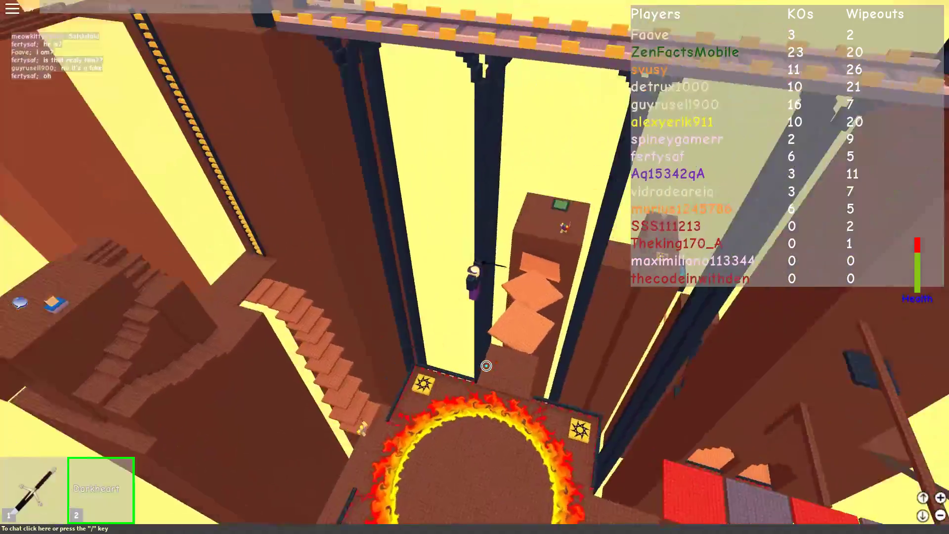
key(w)
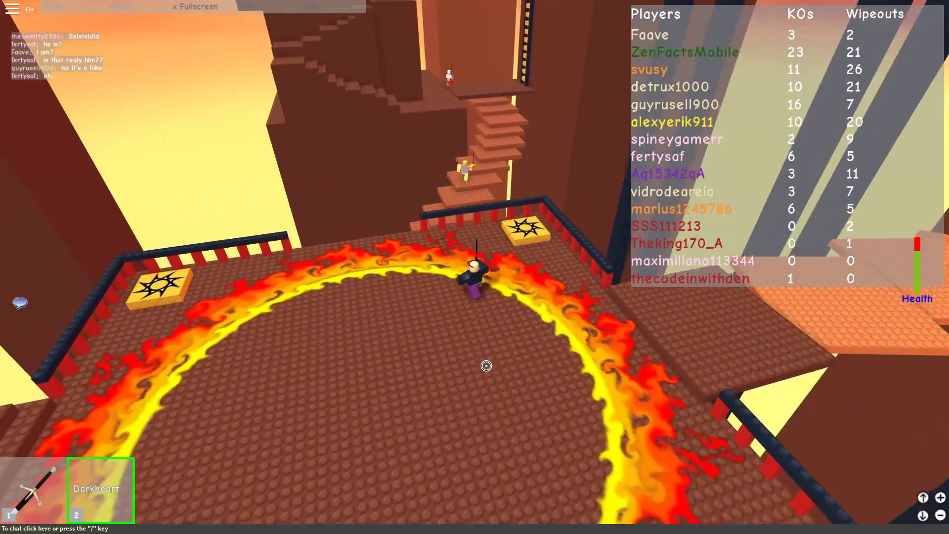
- Switch to Notepad and list the values 46620 for 3 and 1585080 for 4 on separate lines
key(Left)
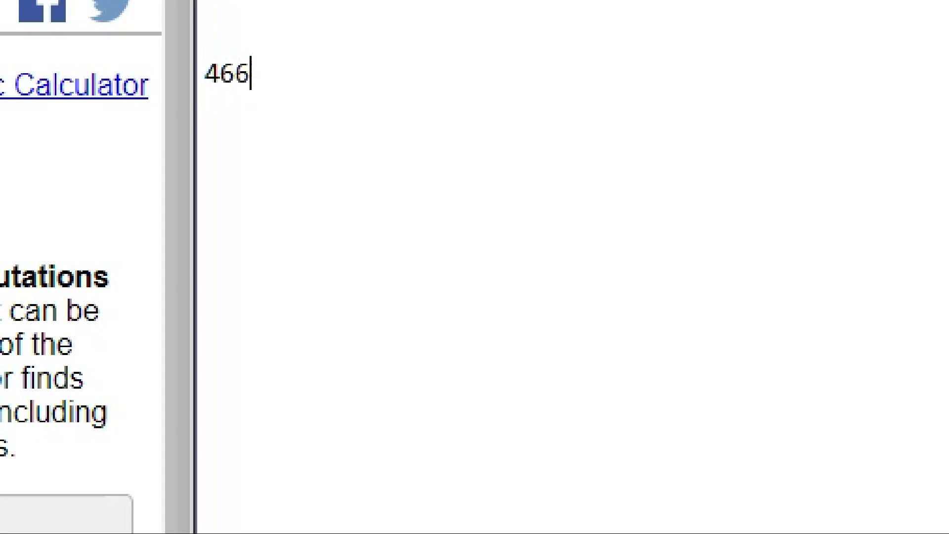
text(20)
key(Return)
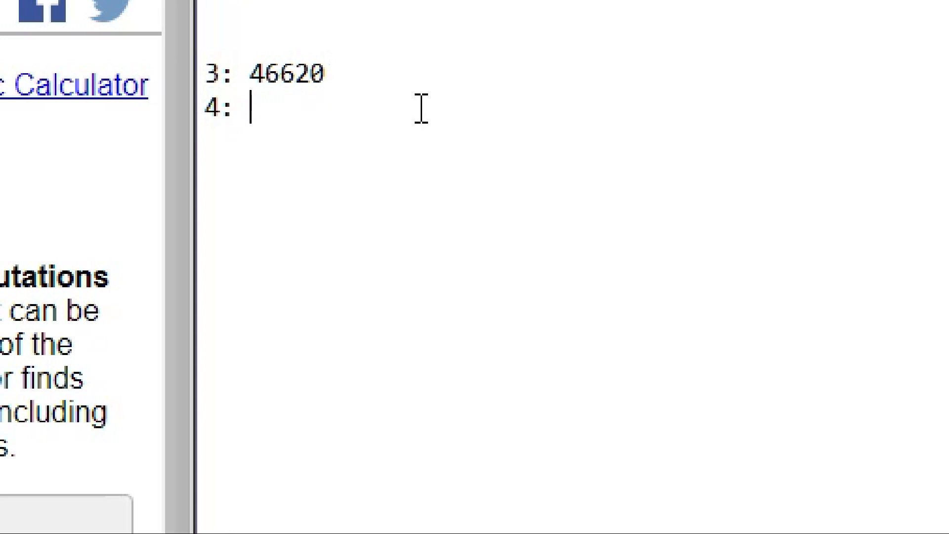
text(1585080)
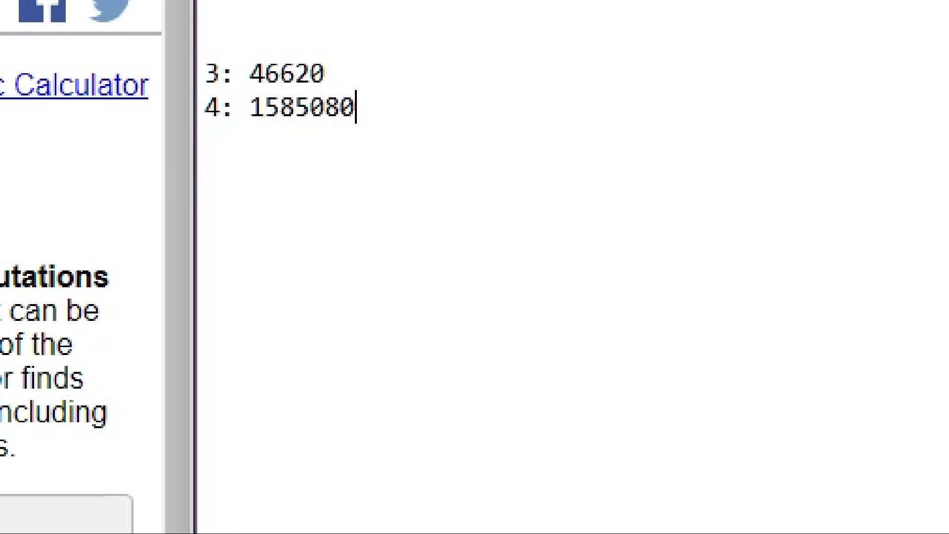
- Add the line "5: 52307640" below the entry for 4 in the list
key(alt+Tab)
click(564, 211)
key(Return)
text(5:)
text(52307640)
key(alt+Tab)
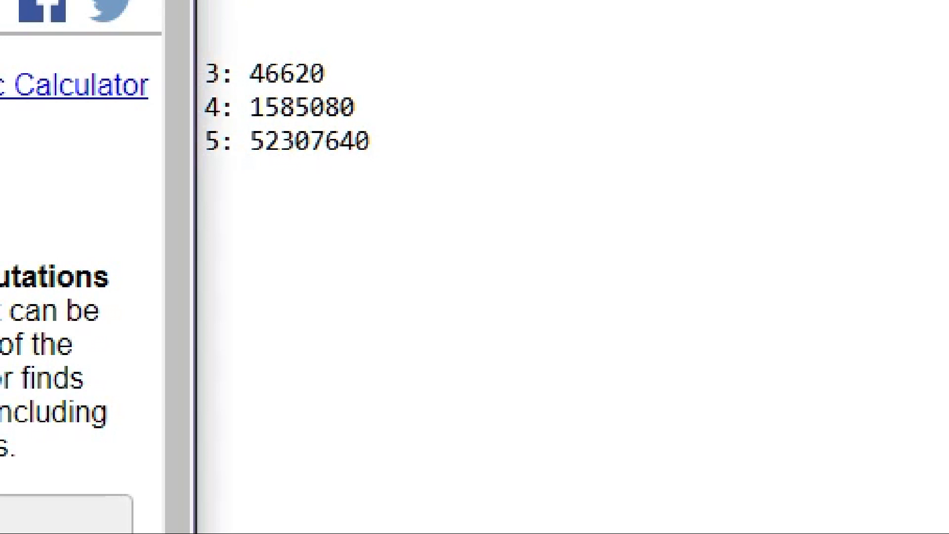
key(alt+Tab)
key(Return)
text(6:)
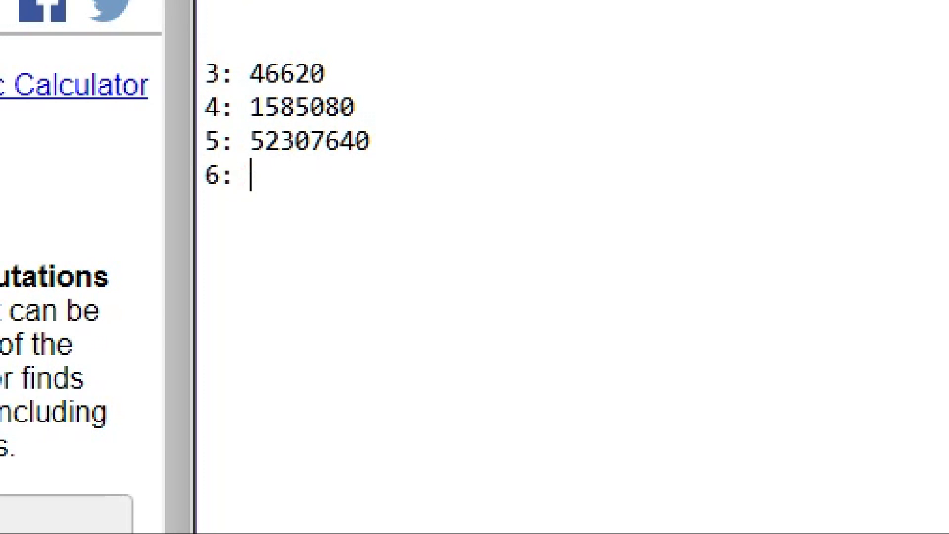
key(ctrl+v)
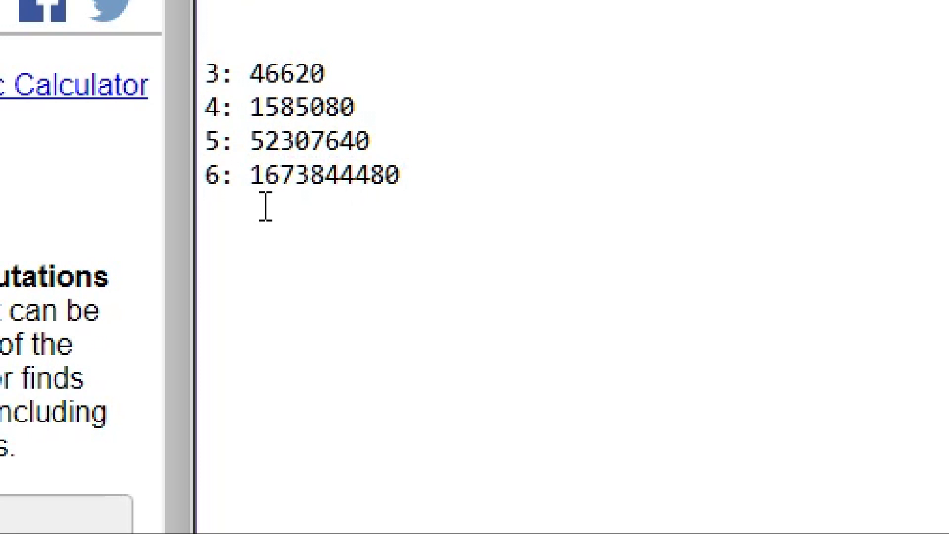
click(356, 174)
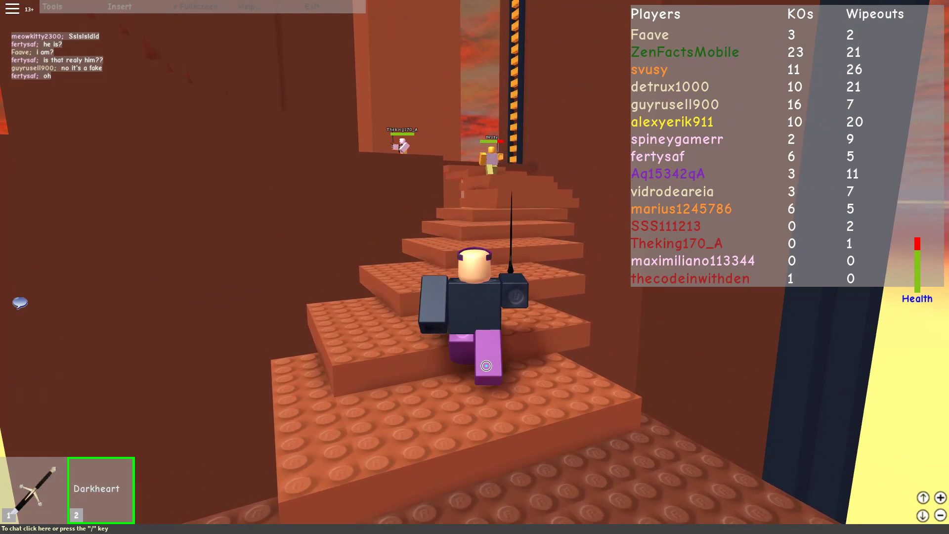
- Return to the game and climb the winding orange stairs with the Darkheart toward the upper platform
key(w)
key(w)
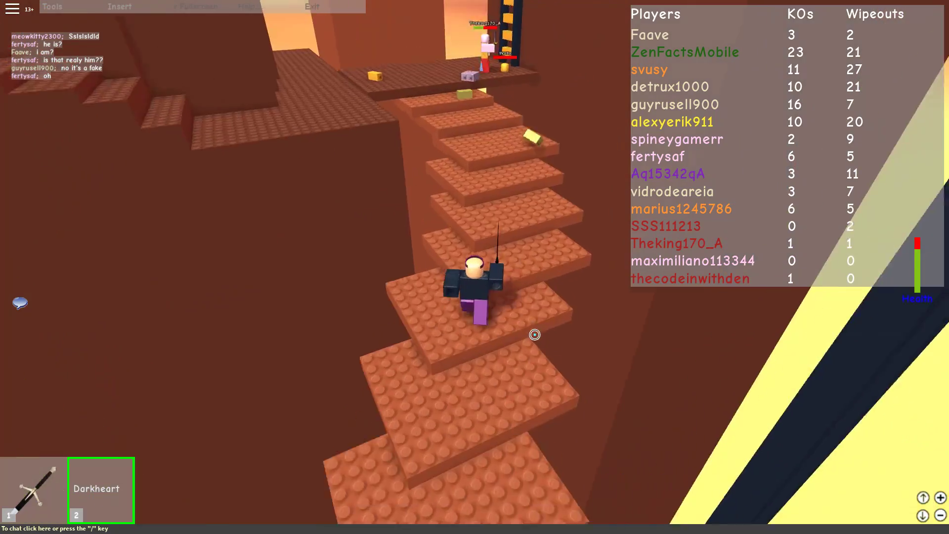
key(w)
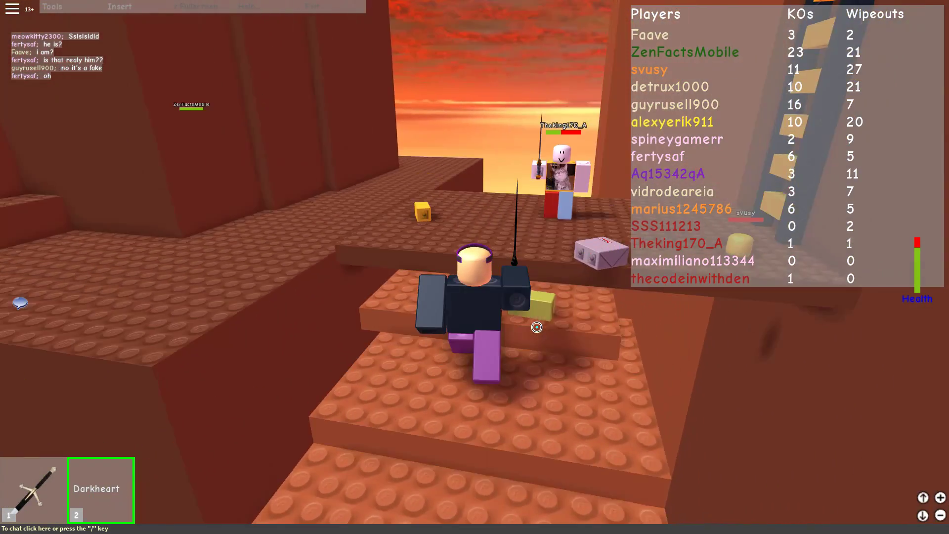
- Strike the opponent at the top of the stairs with the Darkheart and advance along the wall to fight on
click(536, 327)
key(w)
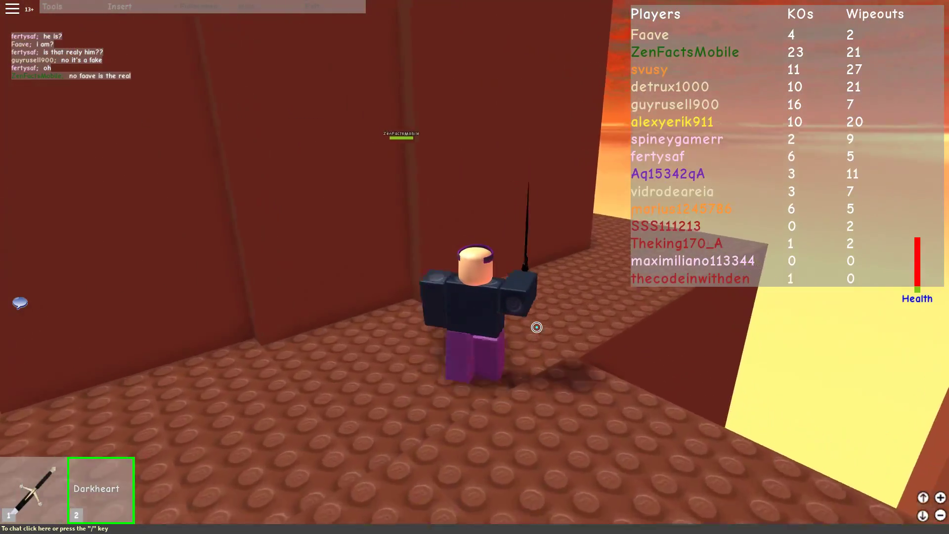
key(w)
click(536, 327)
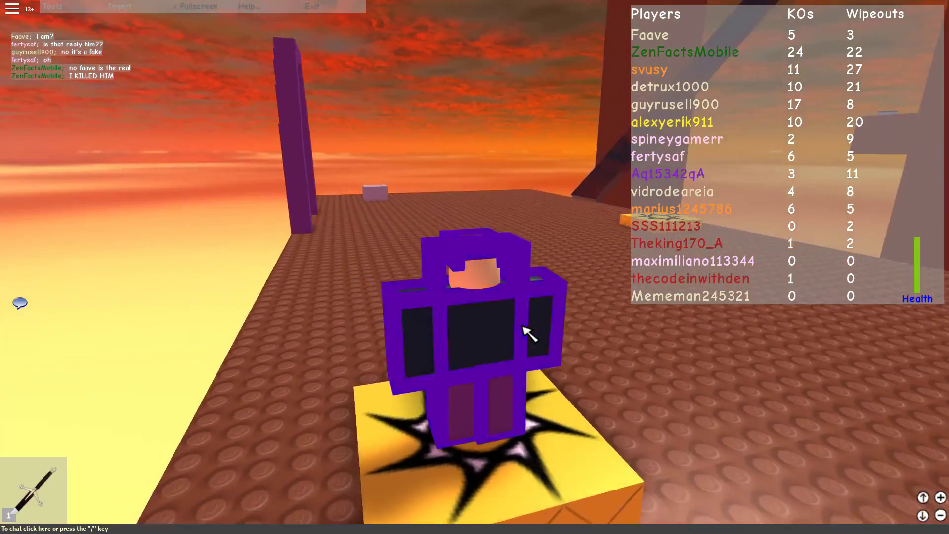
- Leave the yellow spawn pad, equip the basic sword and swing it while crossing the brown platform
key(w)
key(1)
key(w)
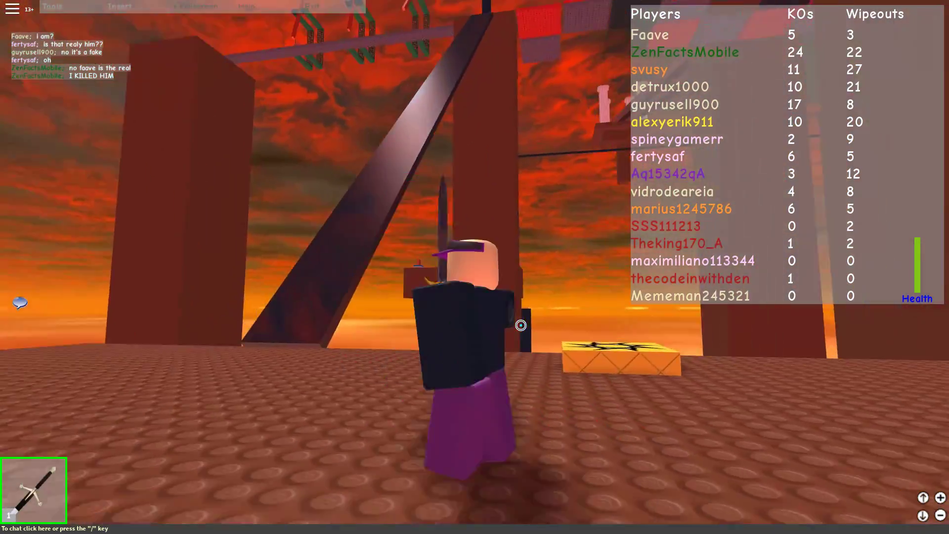
key(w)
click(521, 326)
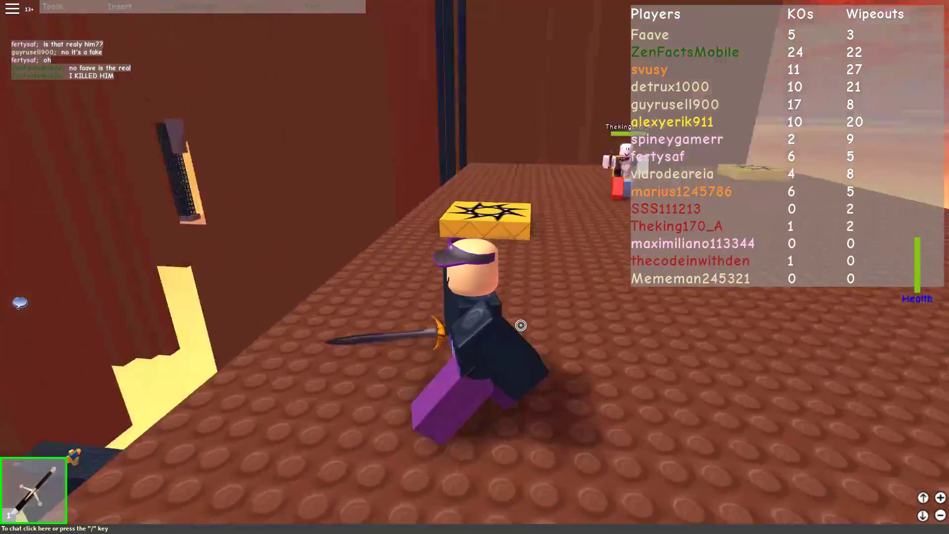
- Run up the dark slanted beam and jump down toward the narrow pink beam at the dark platforms
key(w)
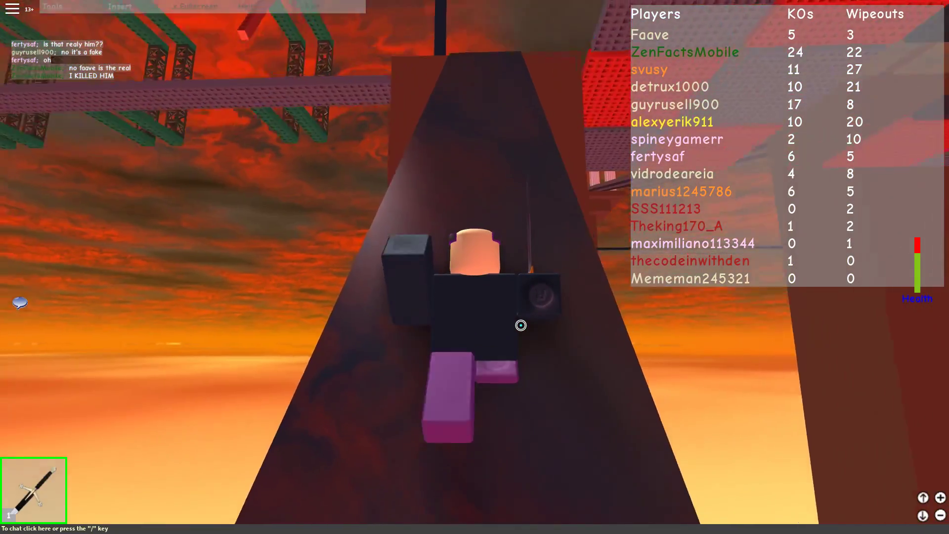
key(w)
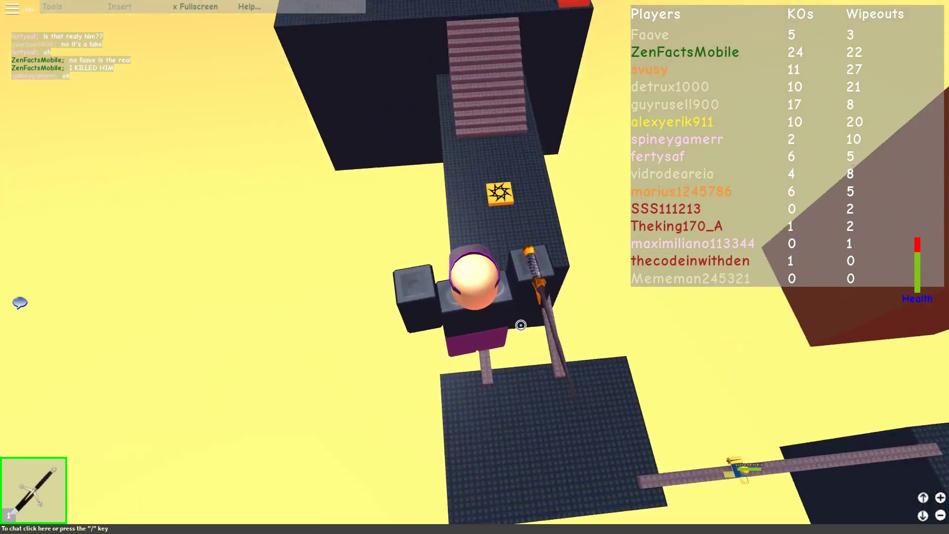
key(w)
key(space)
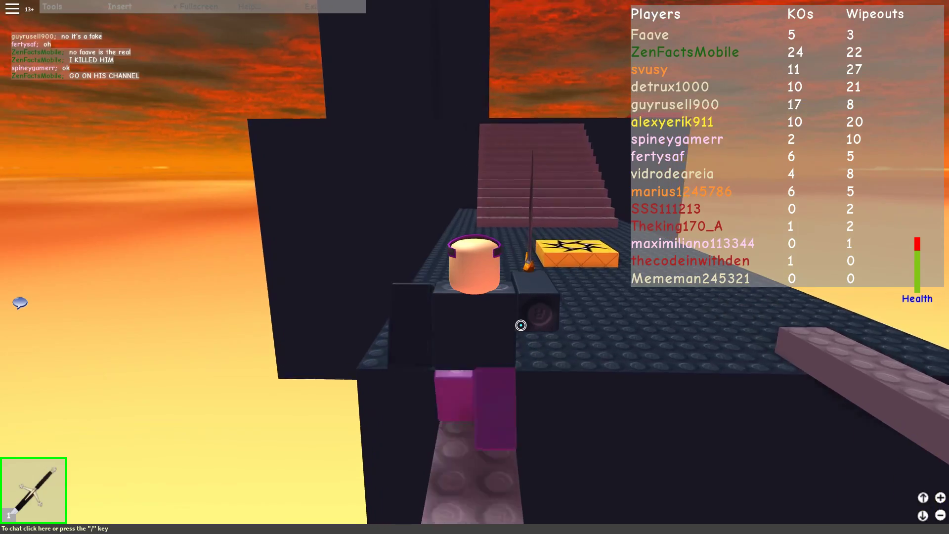
- Cross onto the dark platform, climb the pink stairs and approach the opponents on the upper dark deck
key(w)
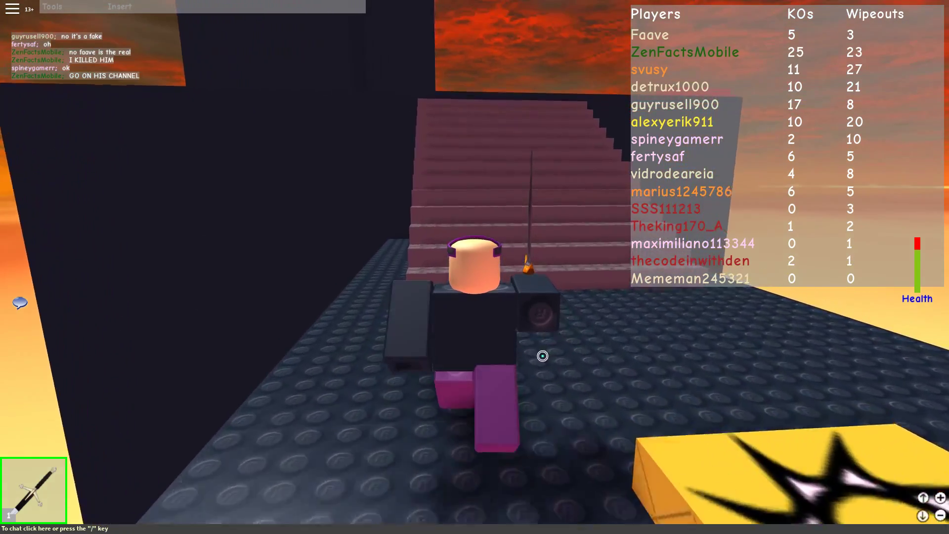
key(w)
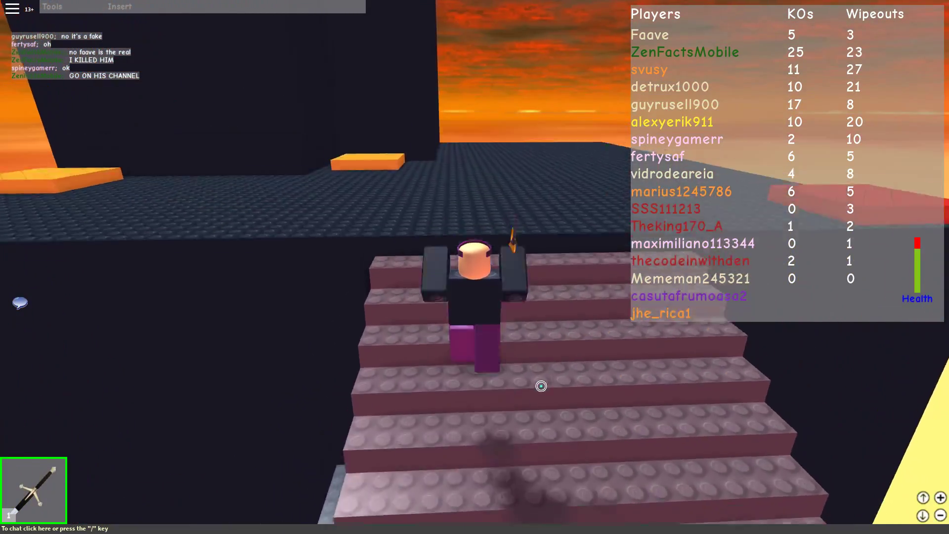
key(w)
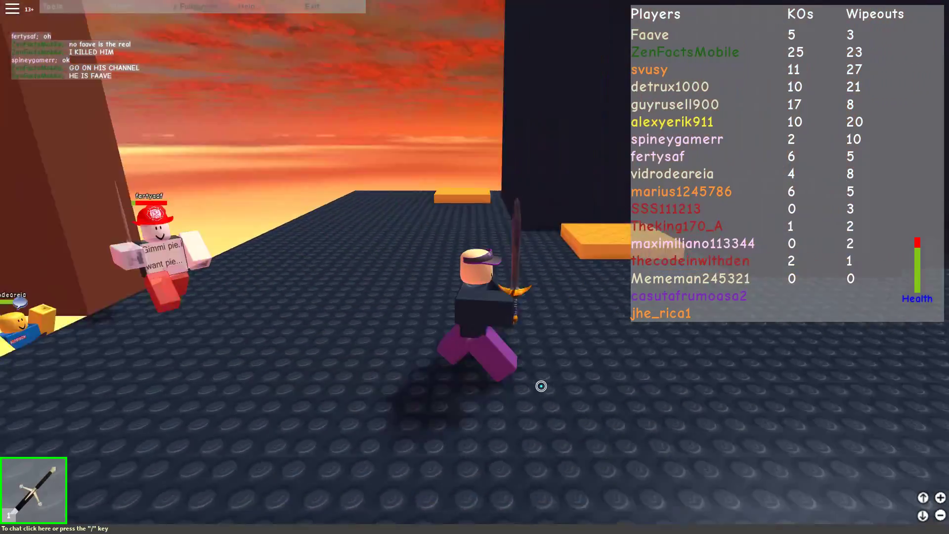
key(w)
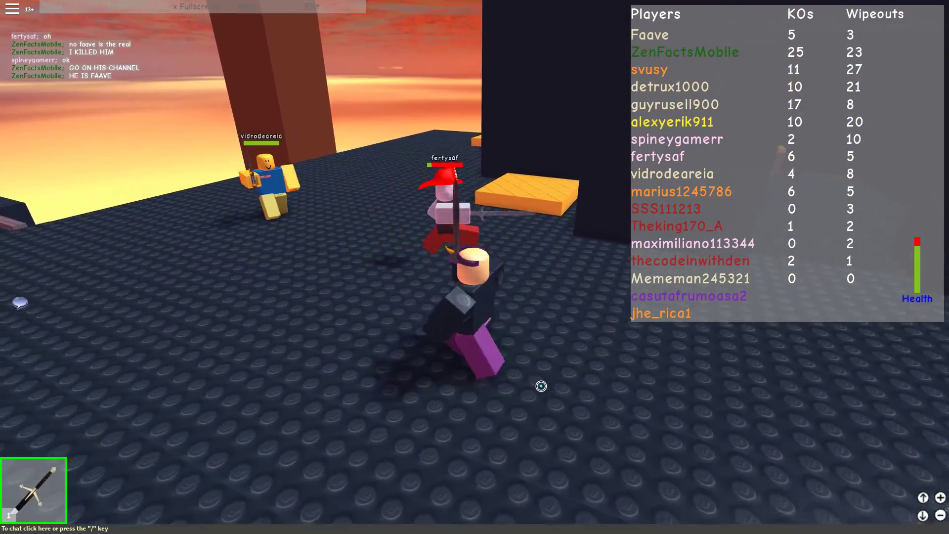
key(w)
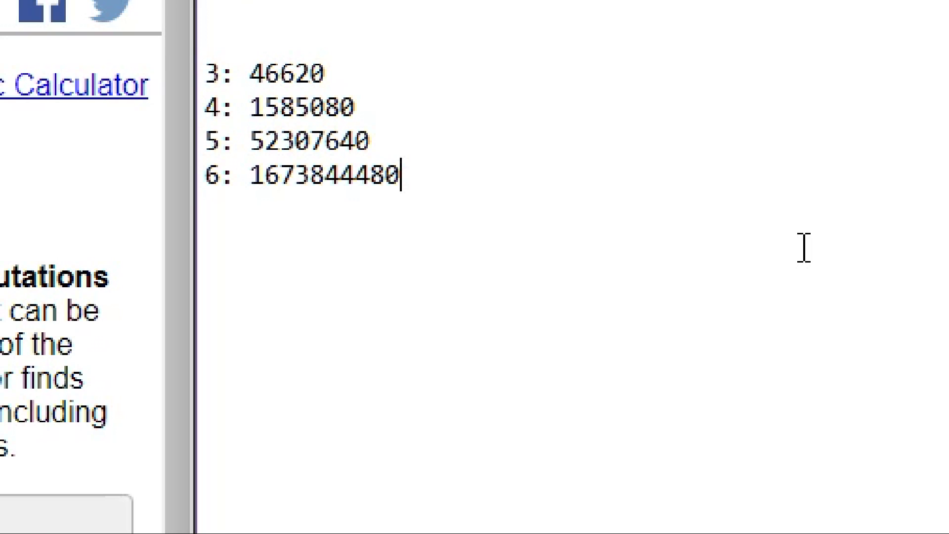
- Calculate P(37,7) in the web permutations calculator and paste the result on a new line 7 in Notepad
key(Return)
text(7:)
drag(110, 226, 64, 234)
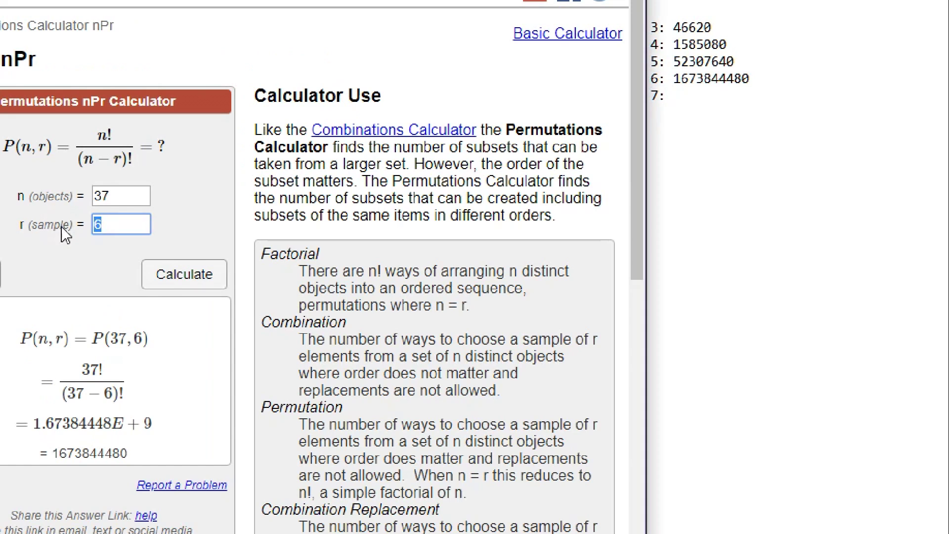
text(7)
click(188, 277)
key(ctrl+v)
- Calculate P(37,8) and P(37,9) and paste the results on lines 8 and 9 of the list
text(8)
click(192, 280)
text(9:)
key(ctrl+v)
- Calculate the permutations of 37 objects for samples of 10, 11 and 12 and paste each result into the list
text(10)
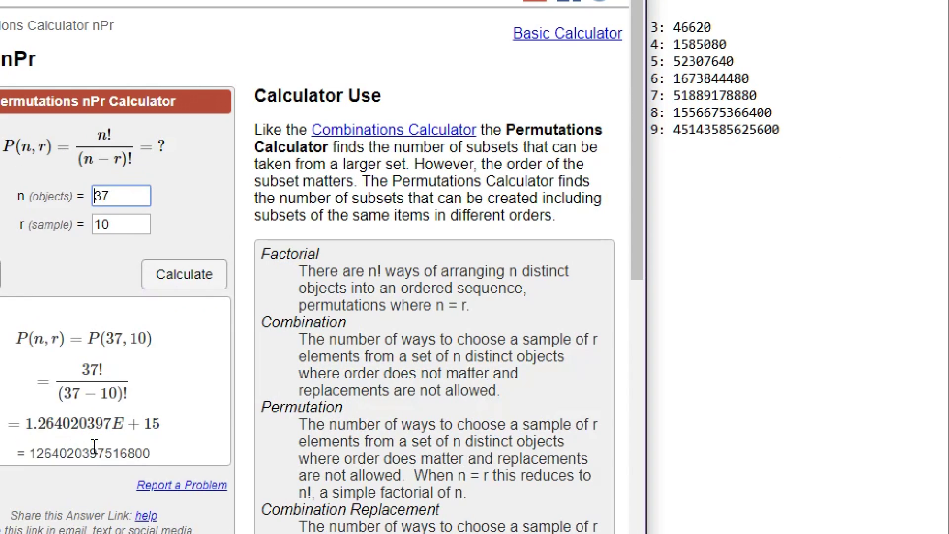
double_click(94, 451)
text(11)
click(173, 277)
text(12)
key(ctrl+v)
- Calculate P(37,13) and P(37,14) and paste the results on lines 13 and 14 of the list
text(13)
double_click(93, 453)
key(ctrl+v)
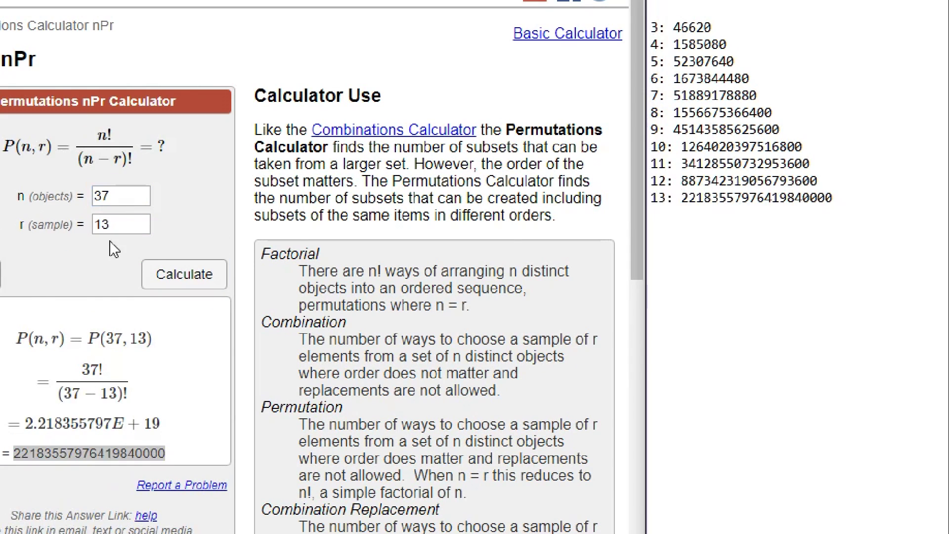
text(14)
double_click(94, 453)
key(ctrl+v)
- Add line labels 15 to 20 to the list, calculate P(37,15) and paste its result on line 15
text(15:  16:  17:  18:  19: 2)
click(689, 308)
text(15)
double_click(91, 453)
click(720, 233)
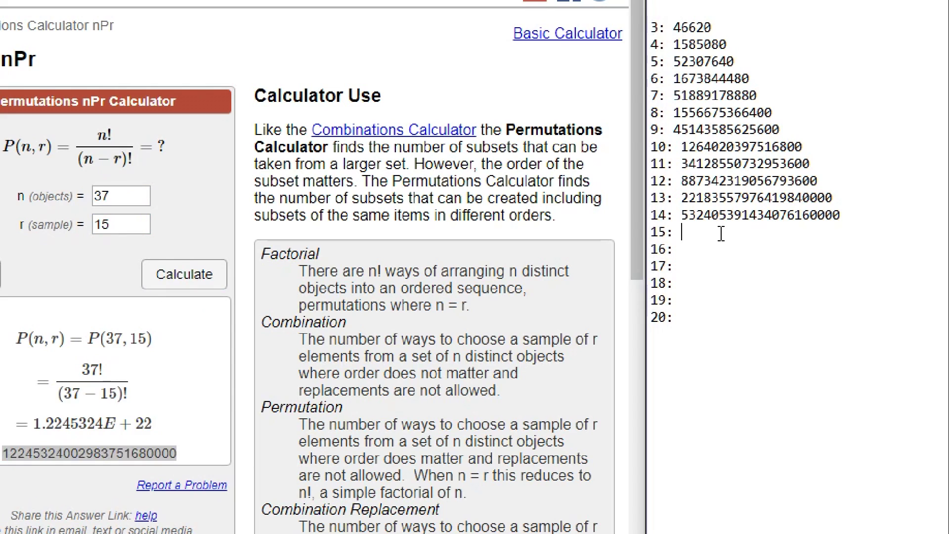
key(ctrl+v)
- Calculate the permutations of 37 objects for samples of 16 to 19 and paste each result beside its label
text(16)
key(ctrl+v)
text(18)
click(189, 286)
double_click(93, 453)
click(702, 300)
key(ctrl+v)
- Calculate P(37,20), paste the result on line 20 of the list and briefly highlight that value
text(20)
click(189, 284)
double_click(158, 452)
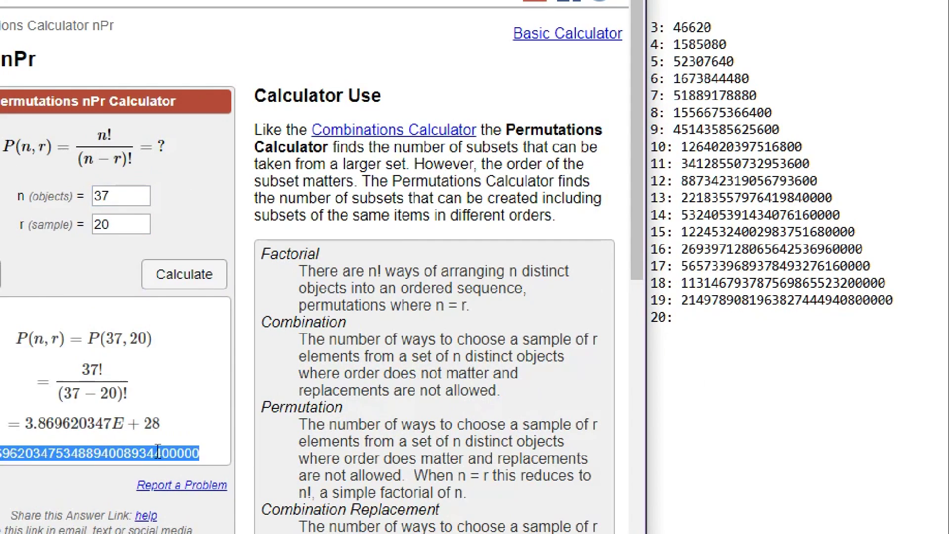
click(702, 317)
key(ctrl+v)
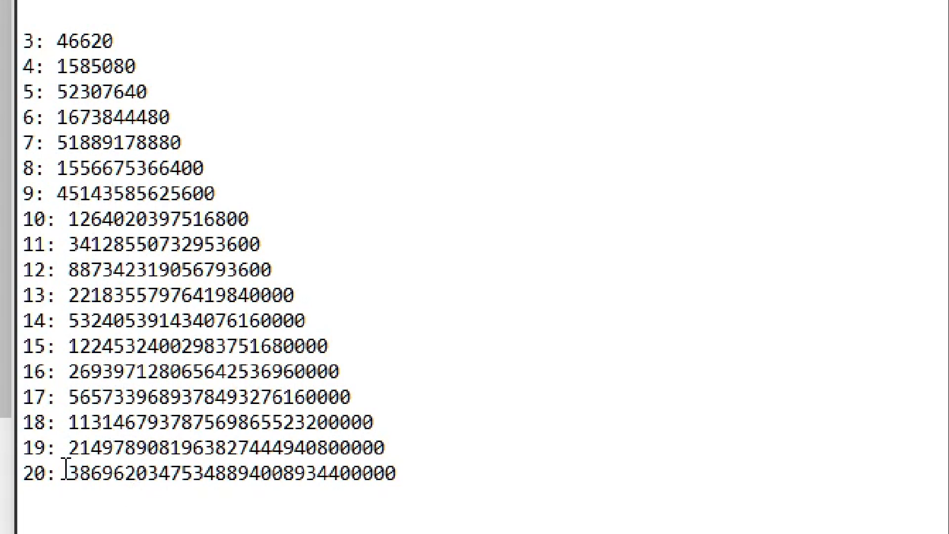
drag(69, 473, 434, 472)
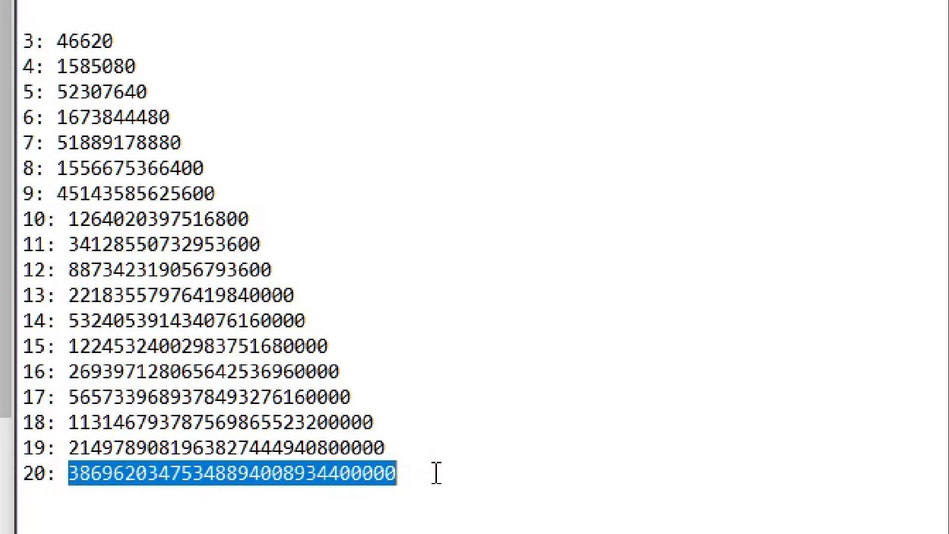
click(470, 478)
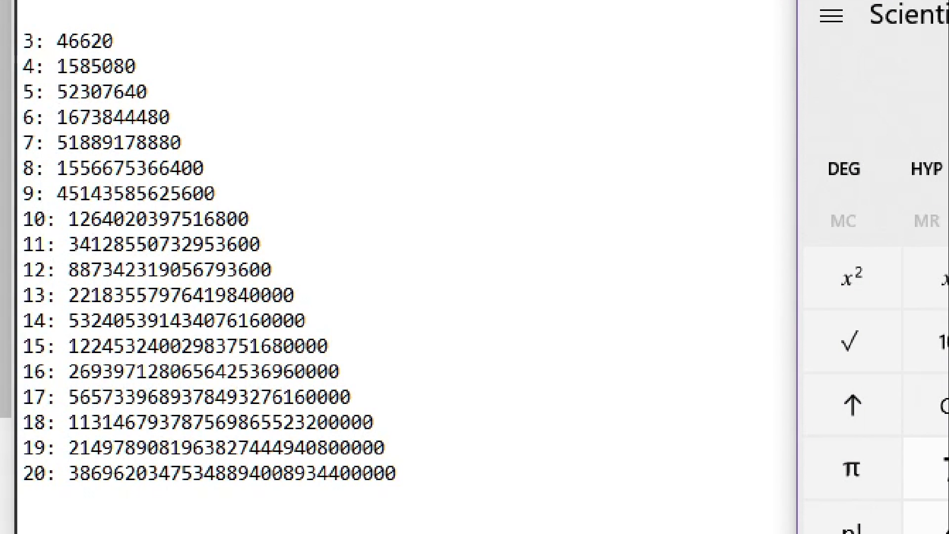
- Place the scientific Calculator beside the list and start a sum with 46620 + 1585080
drag(880, 1, 947, 1)
double_click(691, 34)
text(46620)
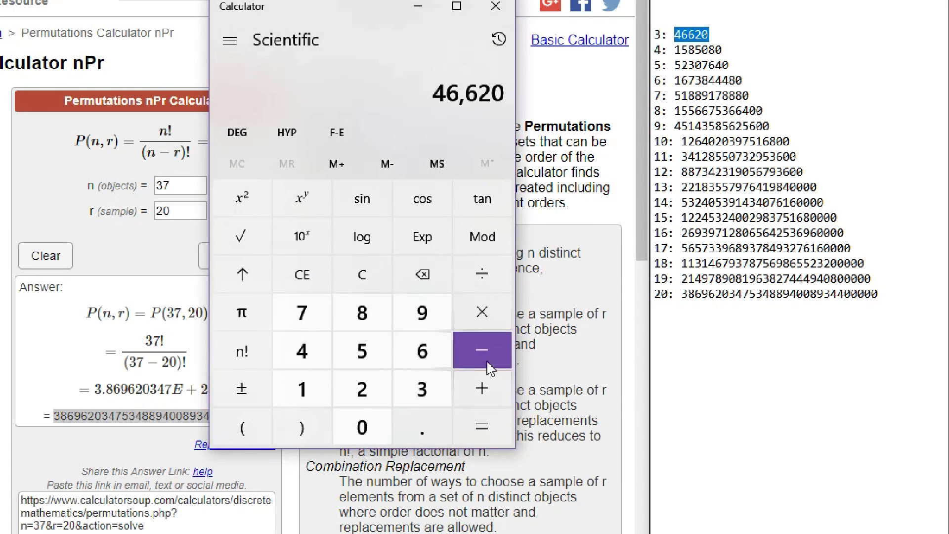
click(482, 388)
double_click(698, 50)
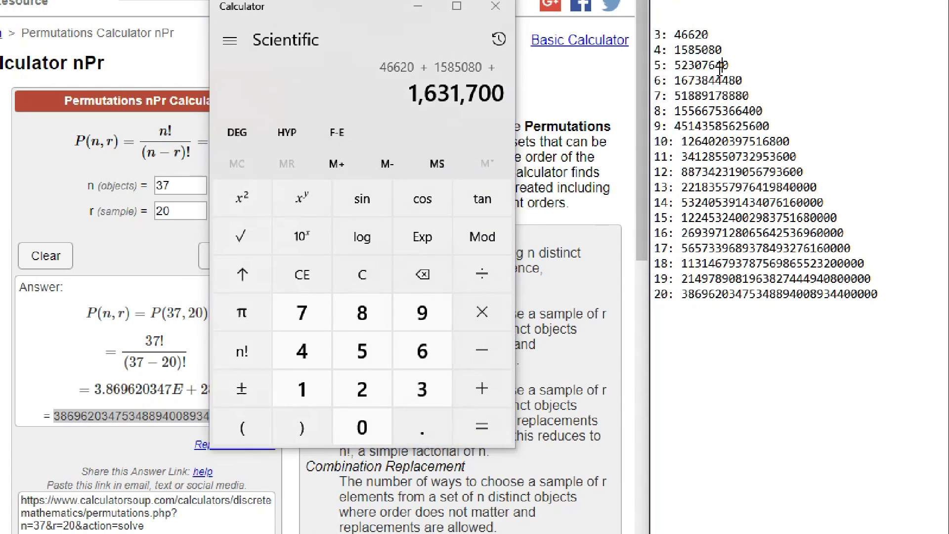
- Add the values from lines 5 to 8 of the list to the running Calculator sum
double_click(702, 66)
double_click(708, 81)
click(482, 388)
double_click(712, 95)
key(ctrl+v)
click(500, 390)
double_click(716, 111)
- Add the values from lines 9 to 14 of the list to the running Calculator sum
double_click(722, 127)
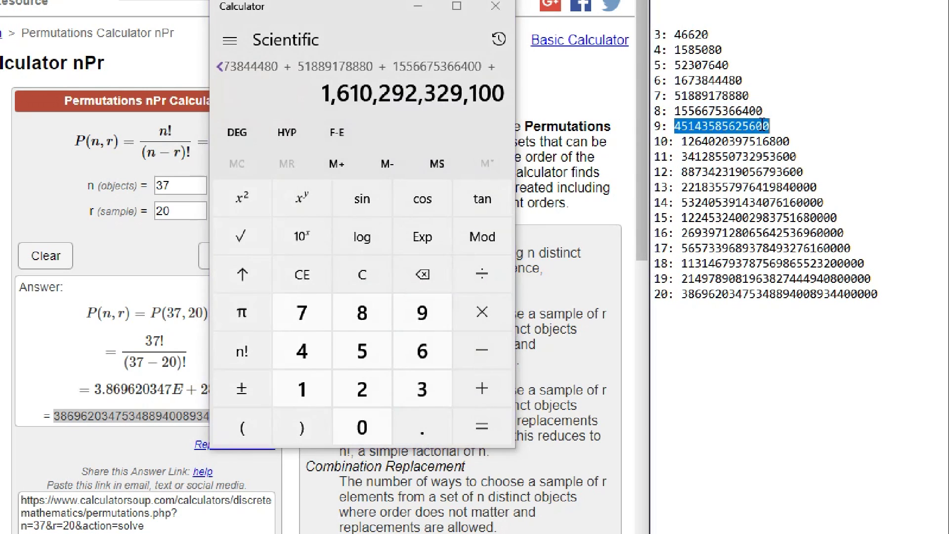
double_click(735, 142)
click(489, 388)
double_click(741, 157)
click(490, 389)
double_click(741, 172)
click(500, 392)
double_click(749, 187)
double_click(752, 203)
- Add the values from lines 15 to 20 of the list to the running Calculator sum
double_click(756, 218)
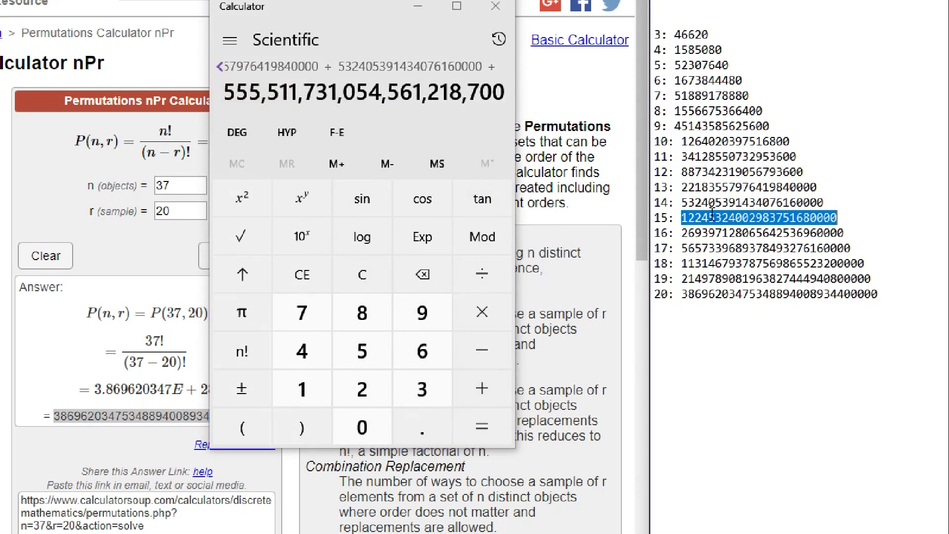
double_click(759, 233)
double_click(761, 248)
double_click(771, 264)
click(493, 396)
double_click(771, 278)
key(ctrl+v)
click(494, 396)
double_click(773, 294)
click(493, 400)
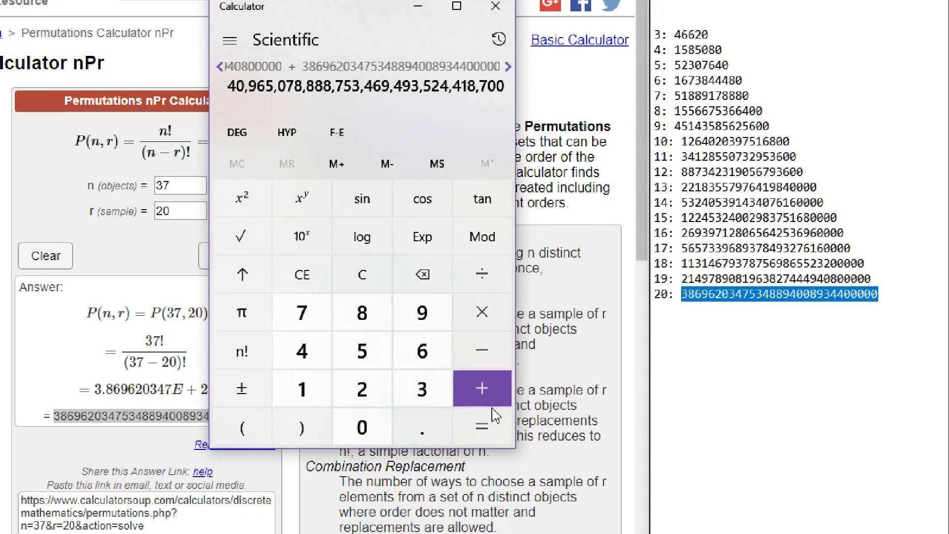
- Complete the Calculator sum of lines 3 to 20 and return to the number list in Notepad
click(498, 425)
click(735, 35)
text(40,965,078,888,753,469,493,524,418,700)
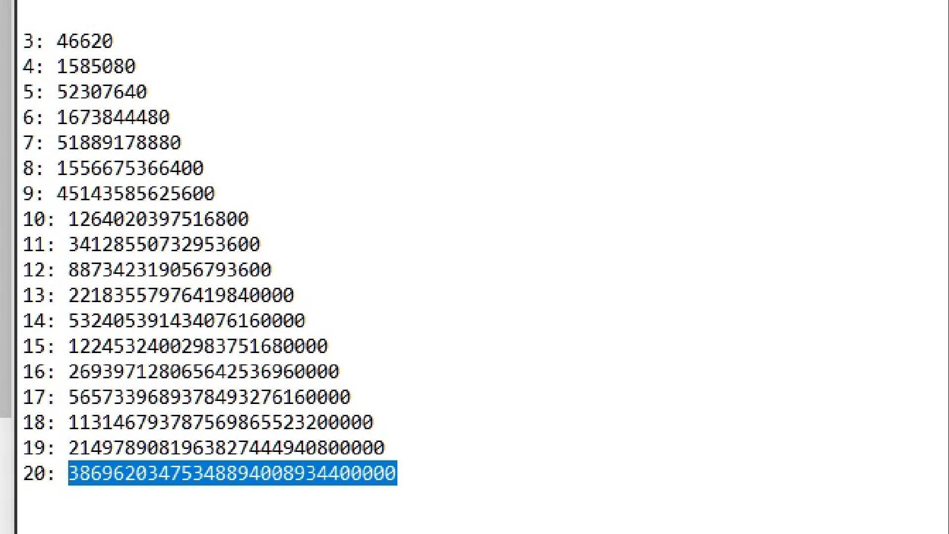
- Write the total 40,965,078,888,753,469,493,524,418,700 below the list, separated by a blank line
click(157, 41)
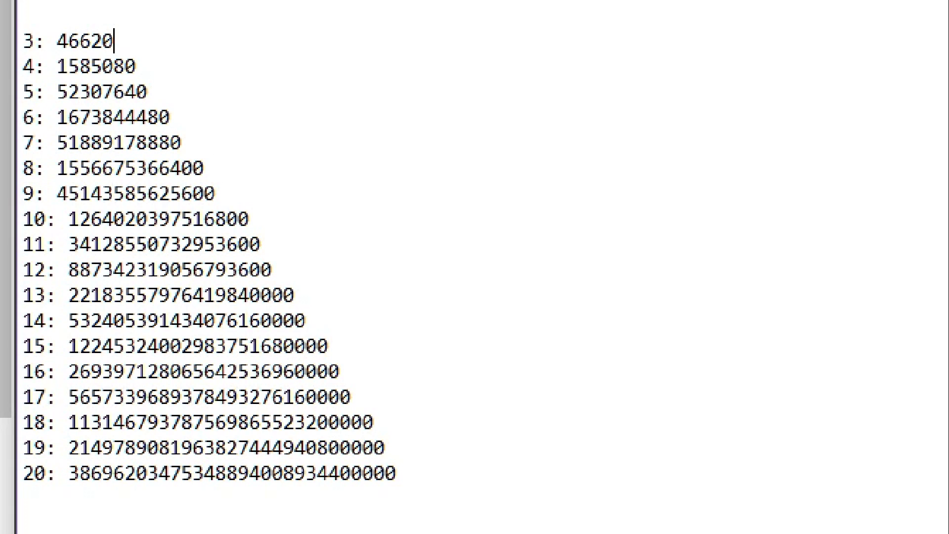
click(562, 497)
key(Return)
key(Return)
text(40,965,078,888,753,469,493,524,418,700)
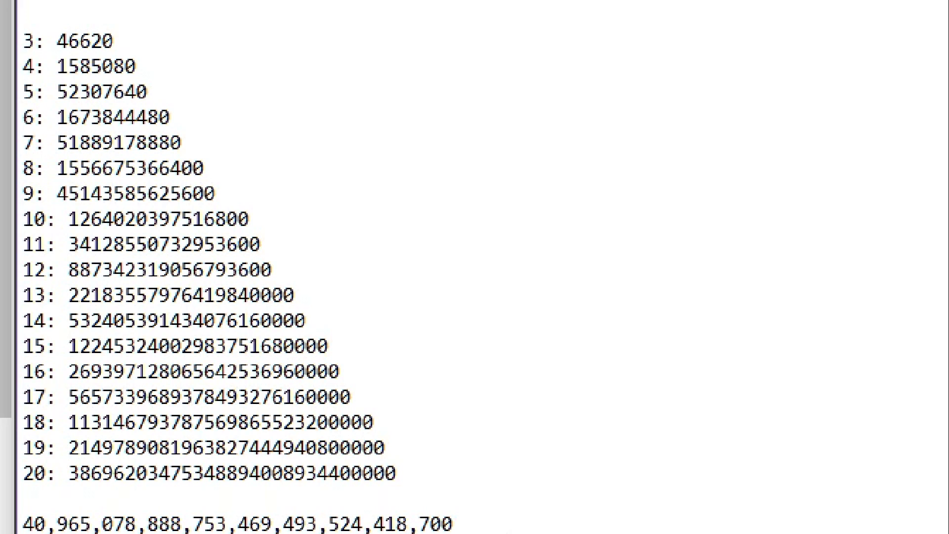
- Add 1,000,000,000 right-aligned beneath the total and highlight the total's digit groups from 40 through 493
text(000,000,000)
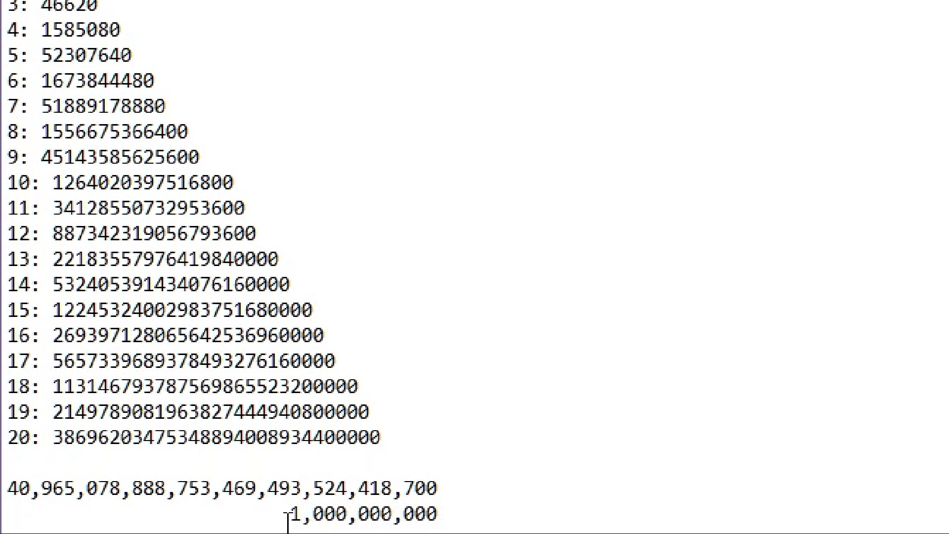
drag(480, 515, 291, 518)
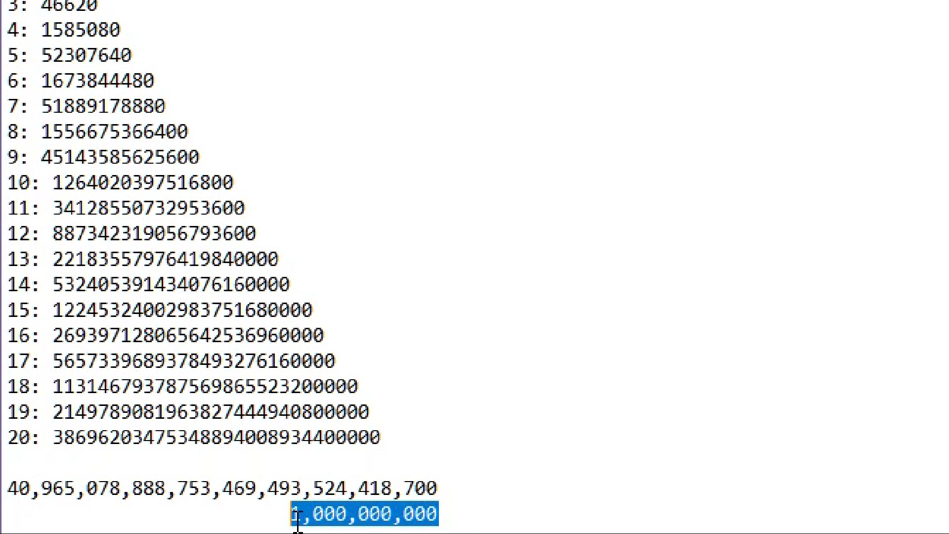
drag(449, 482, 480, 484)
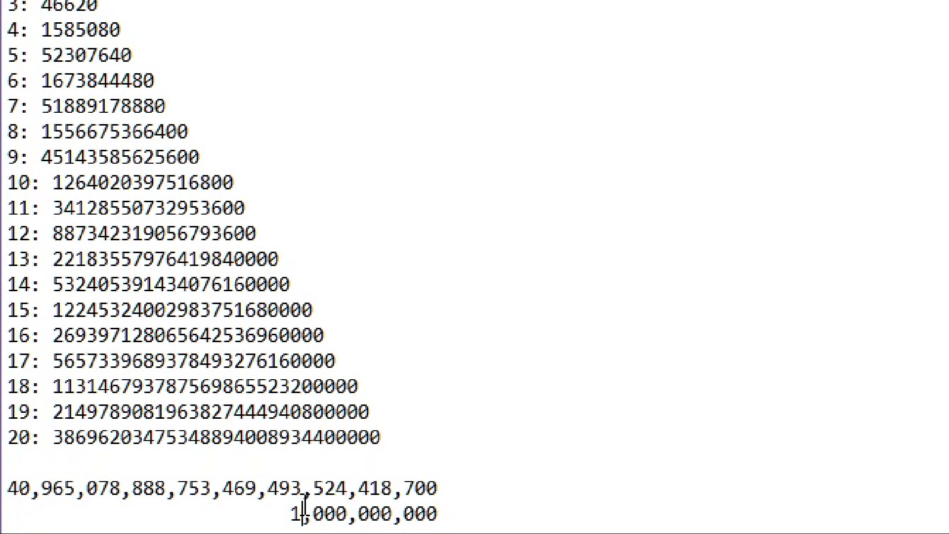
click(304, 489)
key(shift+Home)
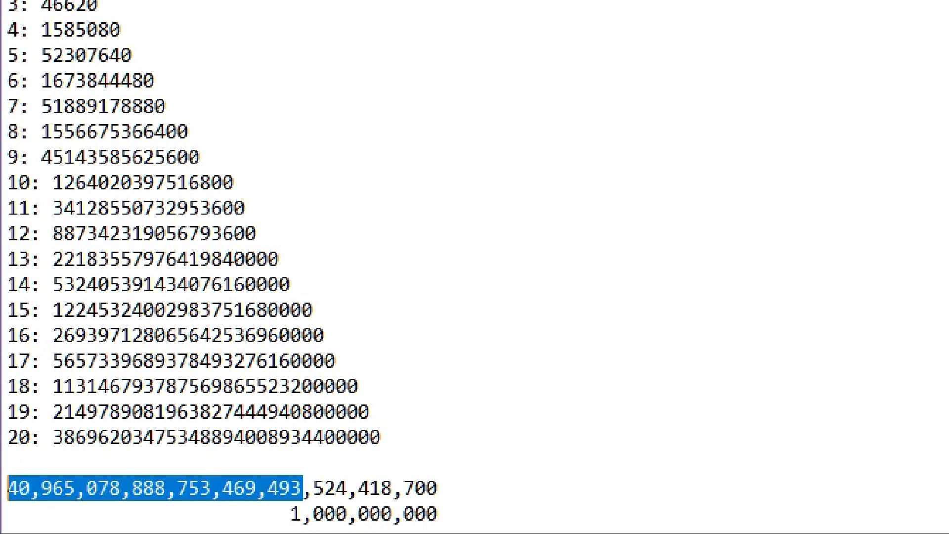
- Write "40 quintillion billion" below the numbers, separated by a blank line
key(ctrl+End)
key(Return)
key(Return)
text(40 quintillio)
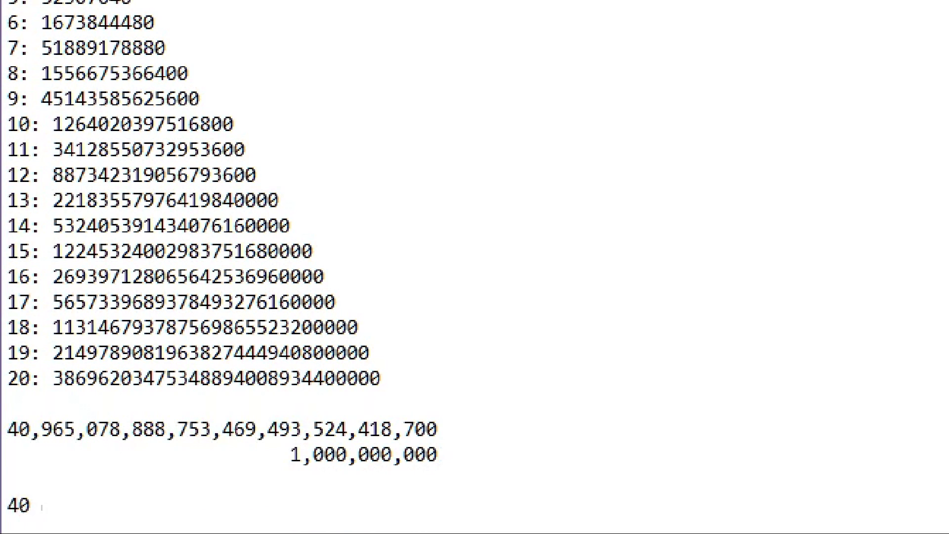
text(n billion)
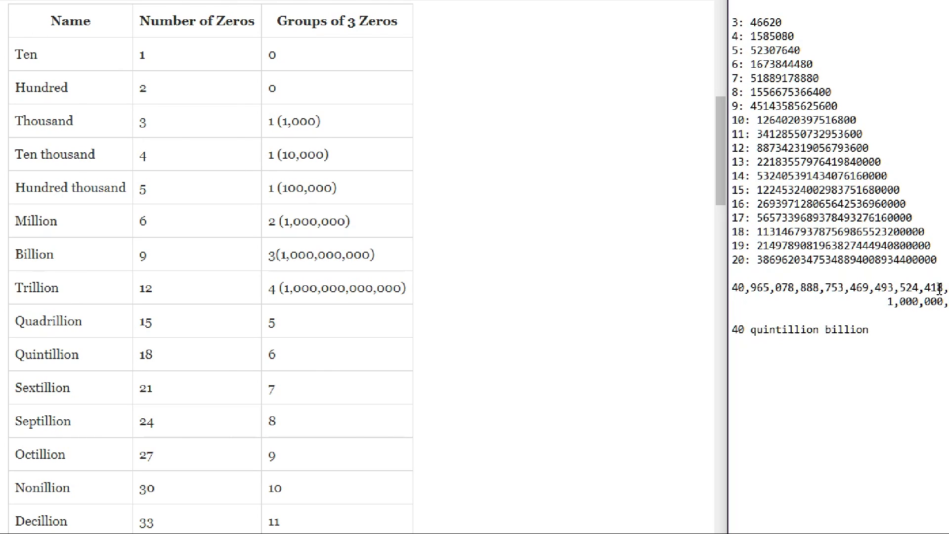
- Count off the total's digit groups and begin its written form on a new line with "40 octillion, 965 septillion,"
click(913, 287)
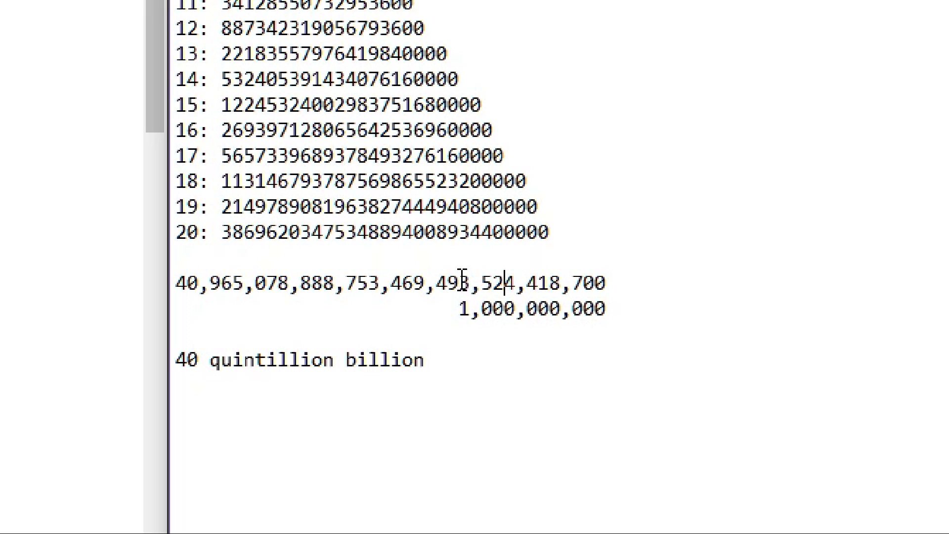
click(365, 282)
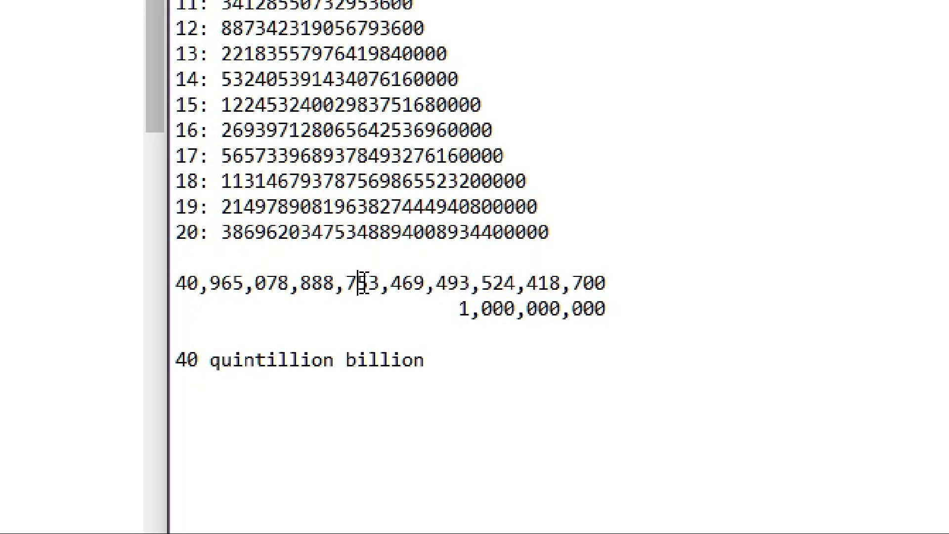
click(329, 283)
click(480, 378)
key(Return)
key(Return)
text(40 o)
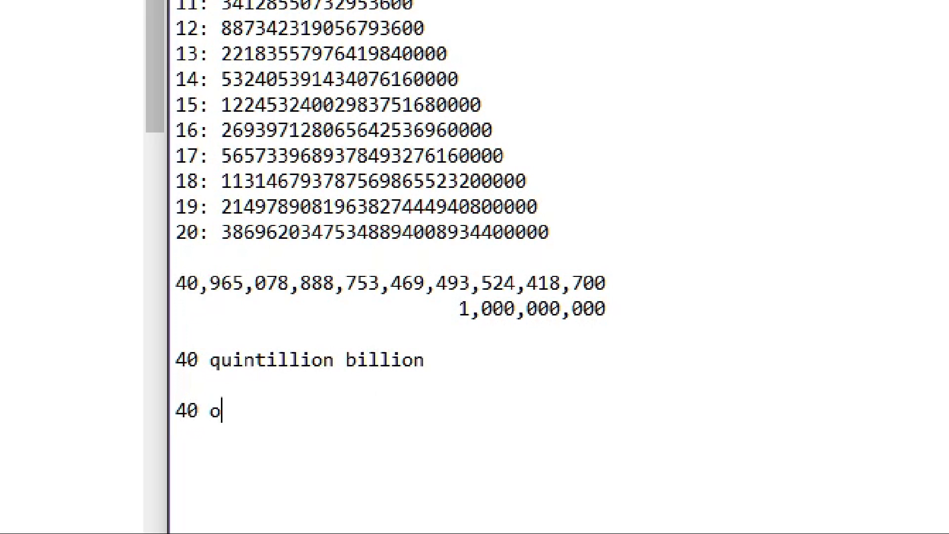
text(ctillion, 96)
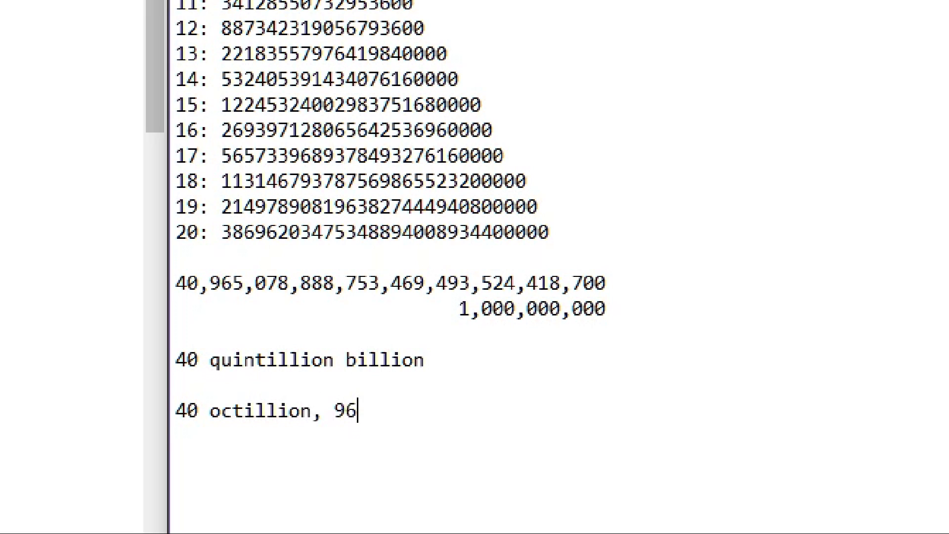
text(5 septillion, )
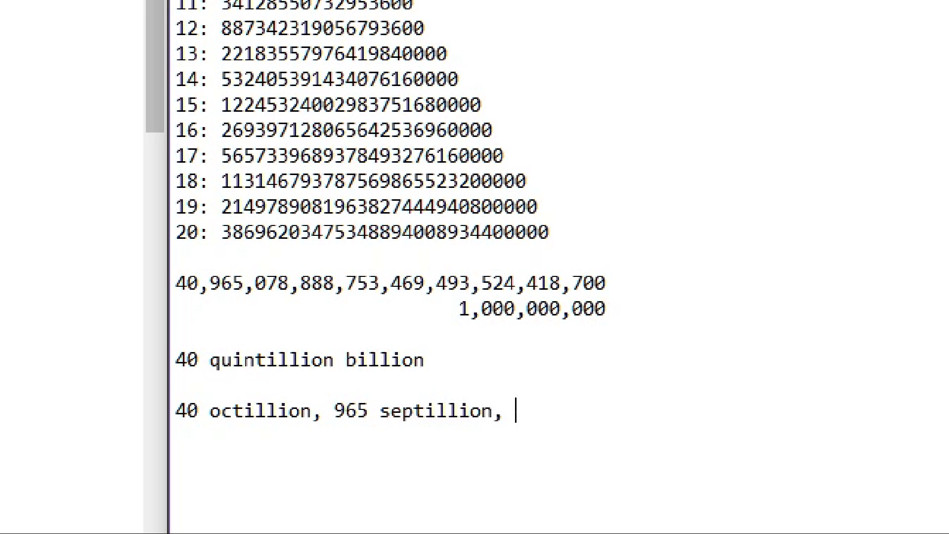
- Continue the written-out total with "78 sextillion, 888 quintillion, 753 quadrillion, 46"
text(78 sextillion,)
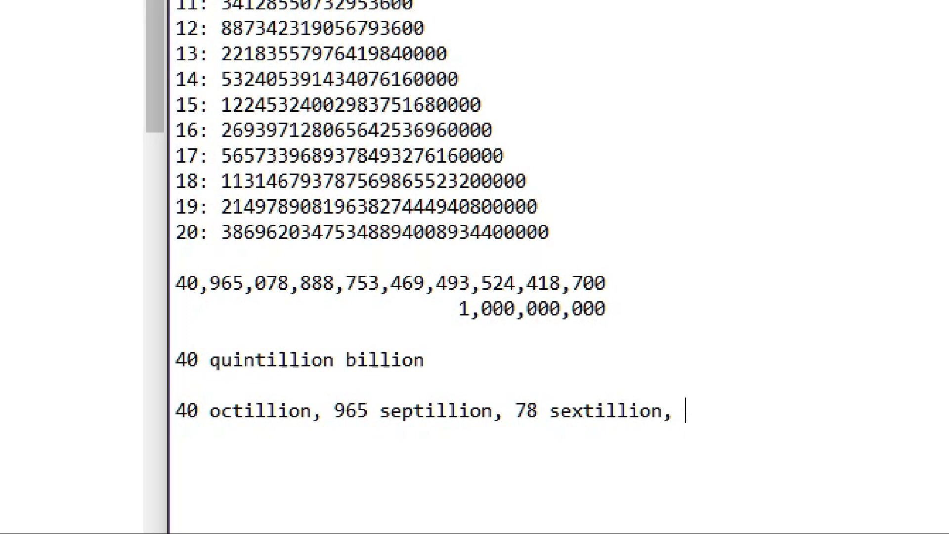
text( 18 quintillion)
key(ctrl+BackSpace)
key(ctrl+BackSpace)
text(888 quinti)
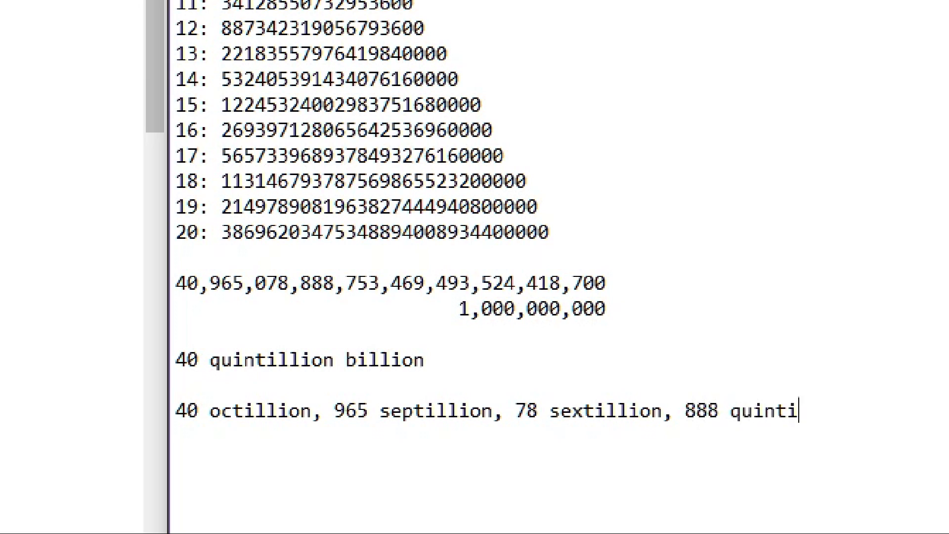
text(llion, 753 qua)
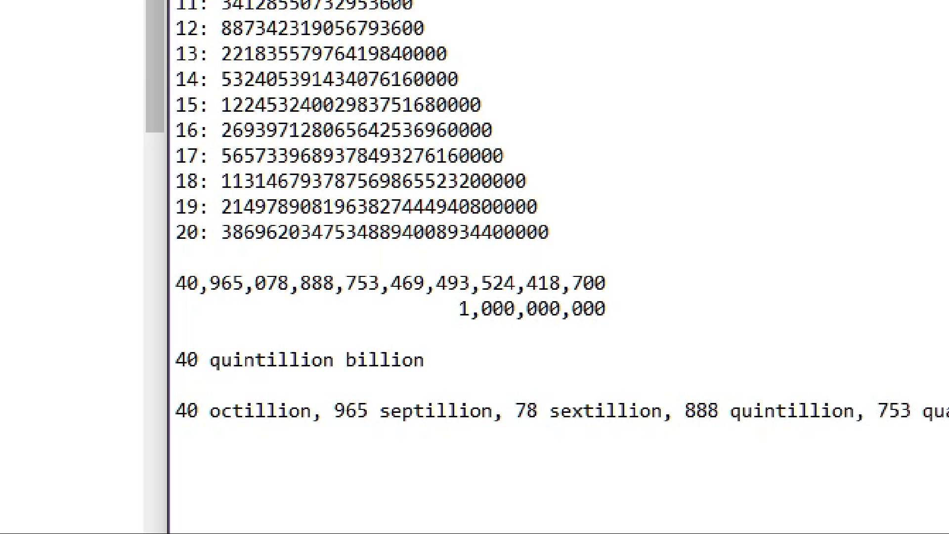
text(drillion, 46)
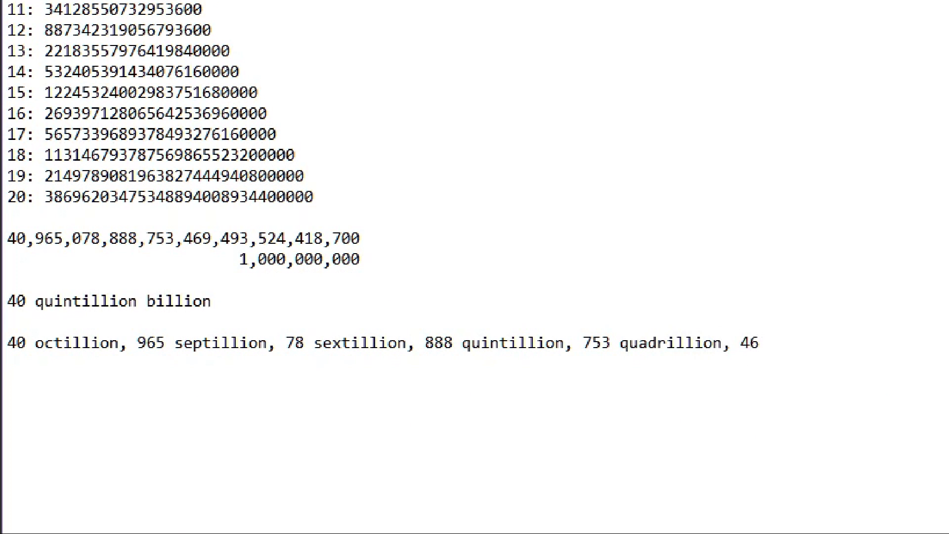
- Complete the trillions group as "469 trillion," and add "493 billion," to the written-out total
text(9 bil)
key(BackSpace)
key(BackSpace)
key(BackSpace)
text(tt)
key(BackSpace)
text(rillion, 493 billion,)
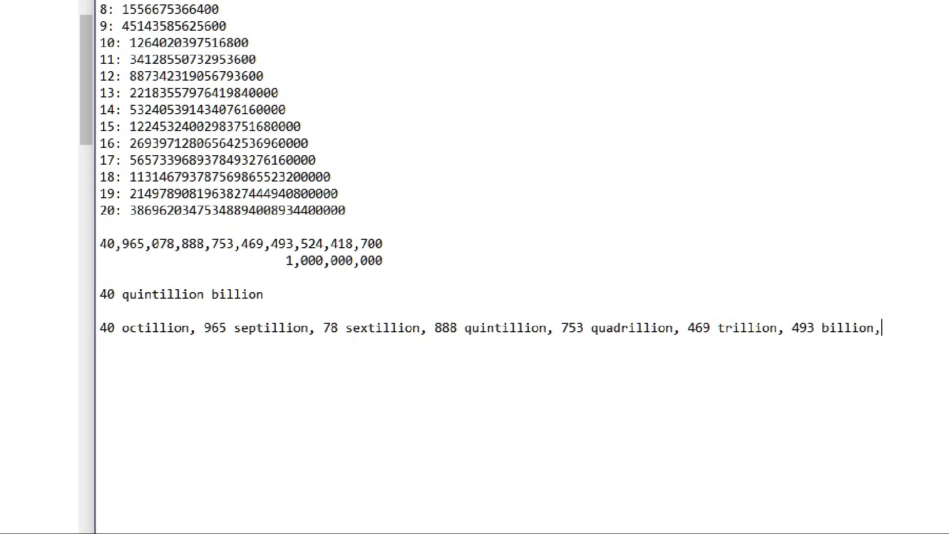
- Finish the written-out total with "524 million, 418 thousand, 700"
text( 524 million, )
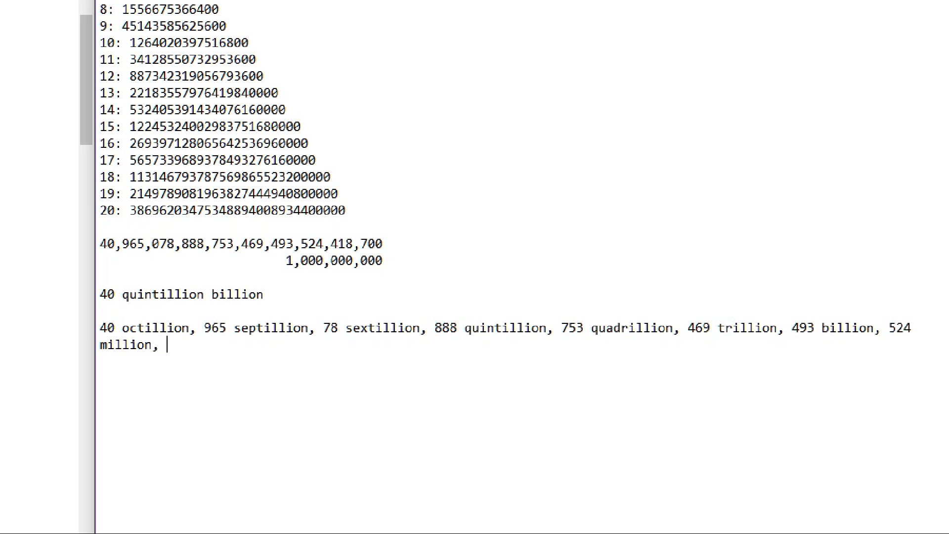
text(418 thousand)
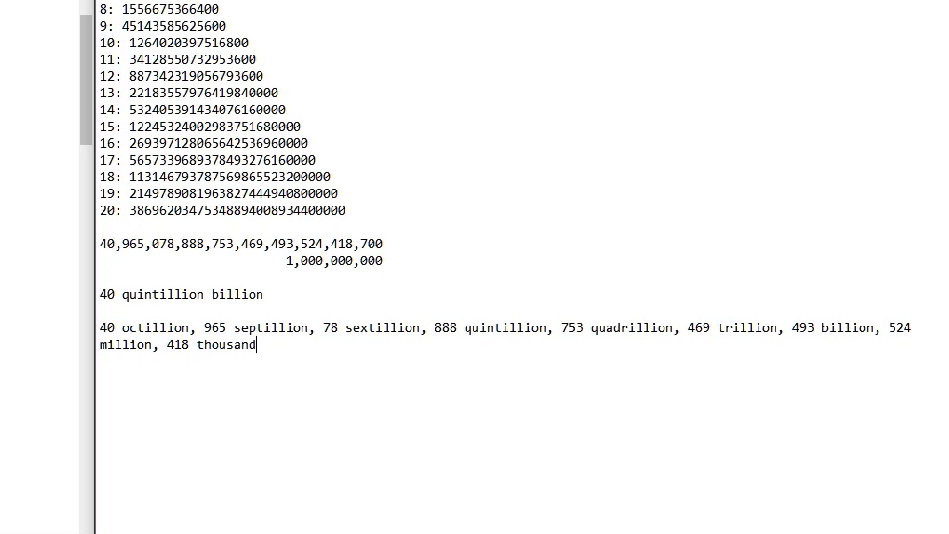
text(, 79)
key(BackSpace)
text(00)
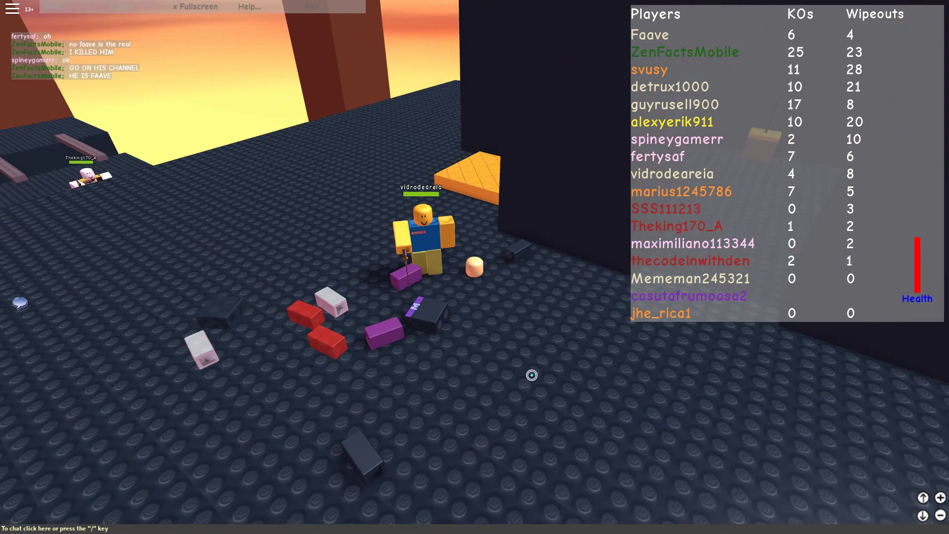
- Switch to the Roblox game, equip the basic sword and run up the pink stairs
click(531, 375)
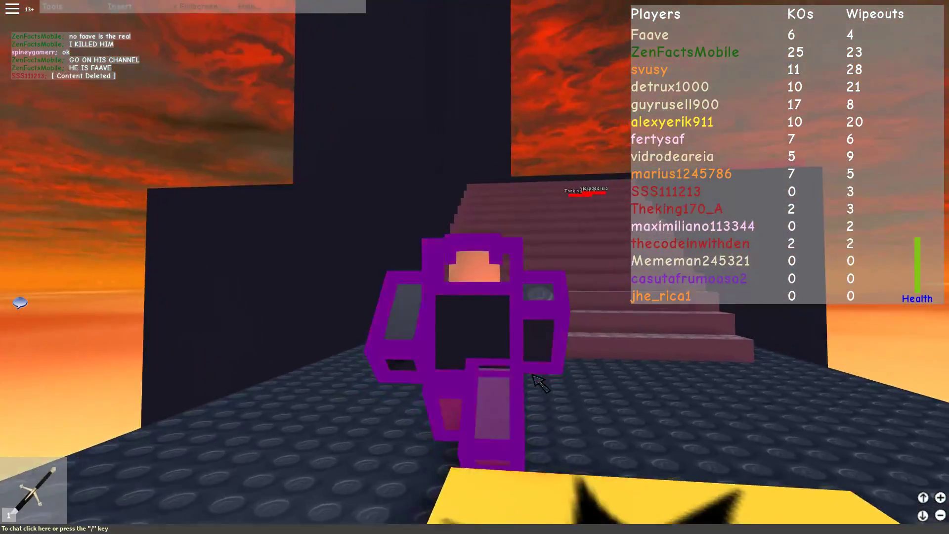
key(1)
key(w)
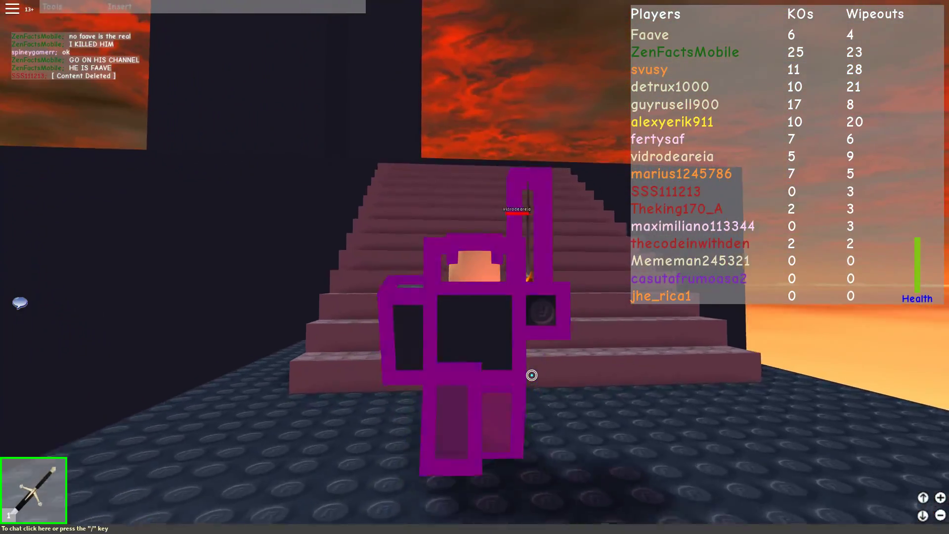
key(w)
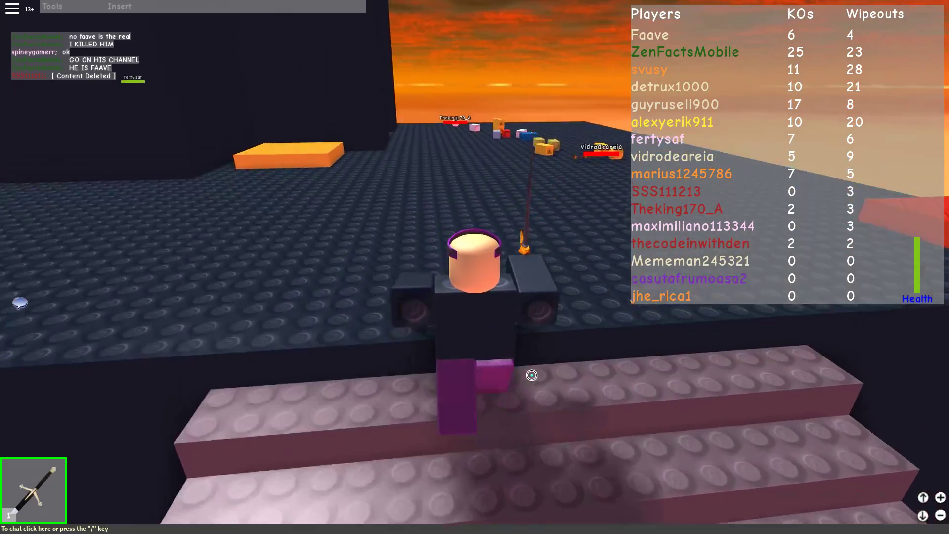
- Cross the dark studded platform into the walled alcove and pick up the Darkheart sword from its pedestal
key(d)
key(w)
key(d)
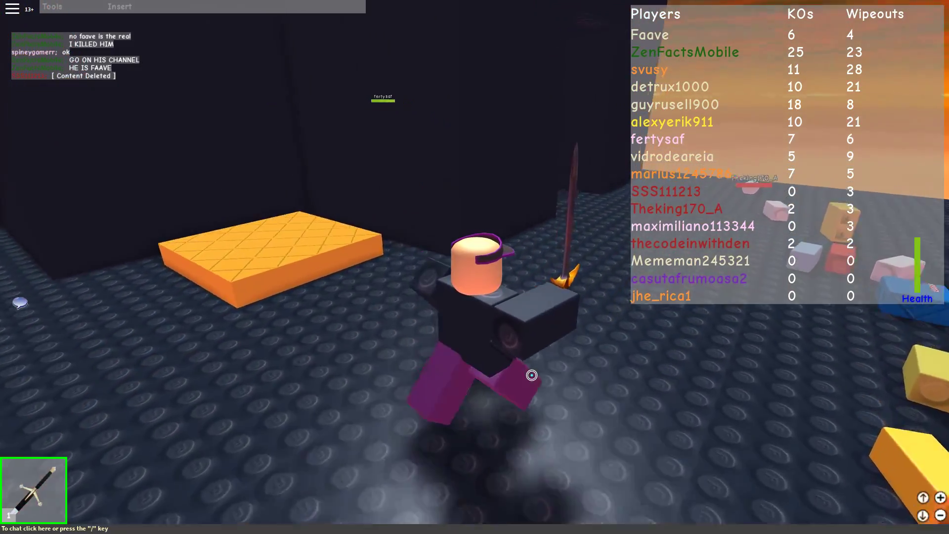
key(w)
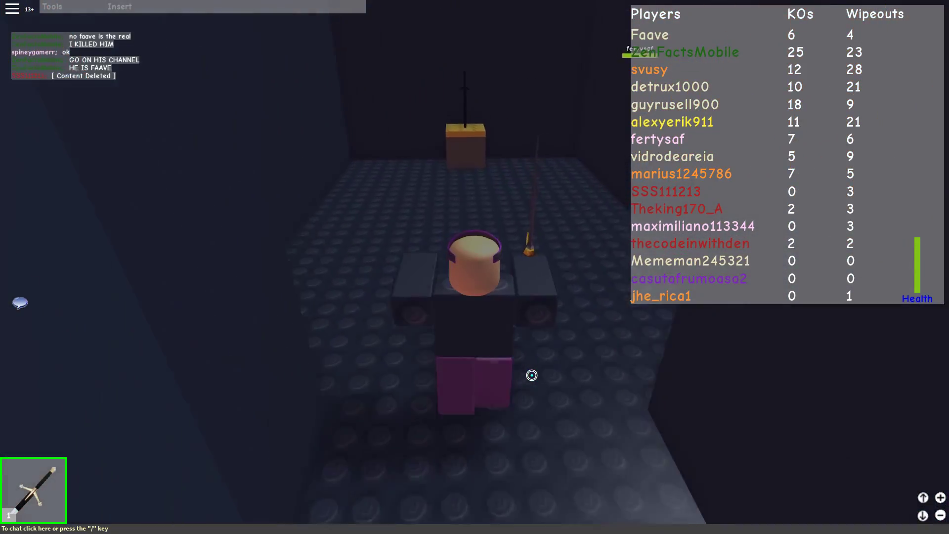
key(space)
key(w)
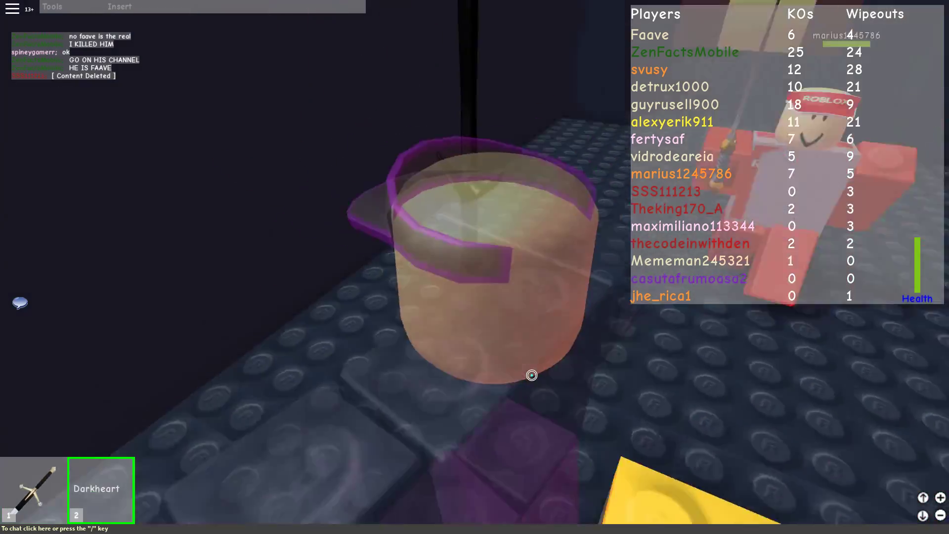
- Attack the opponent beside the pedestal with Darkheart and the red-hatted opponent on the narrow outer ledge
click(532, 375)
key(w)
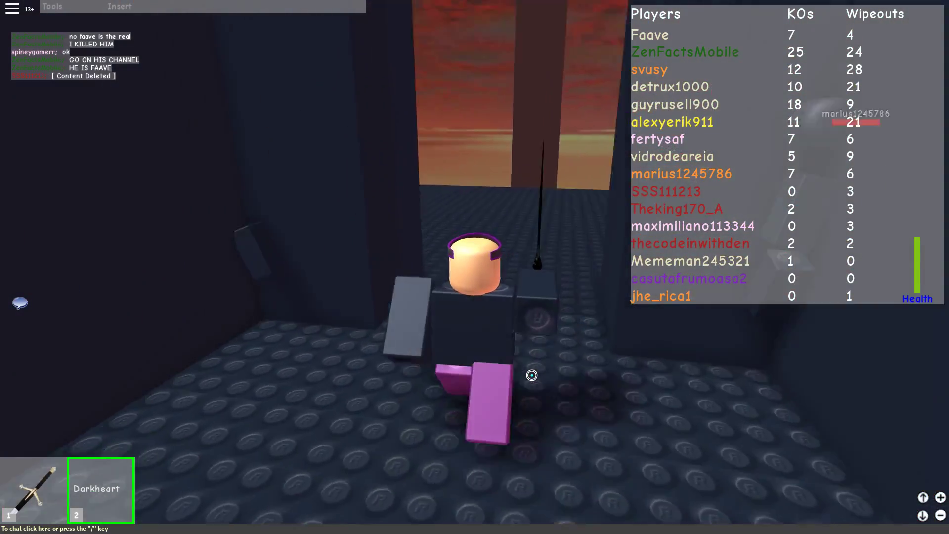
key(d)
key(w)
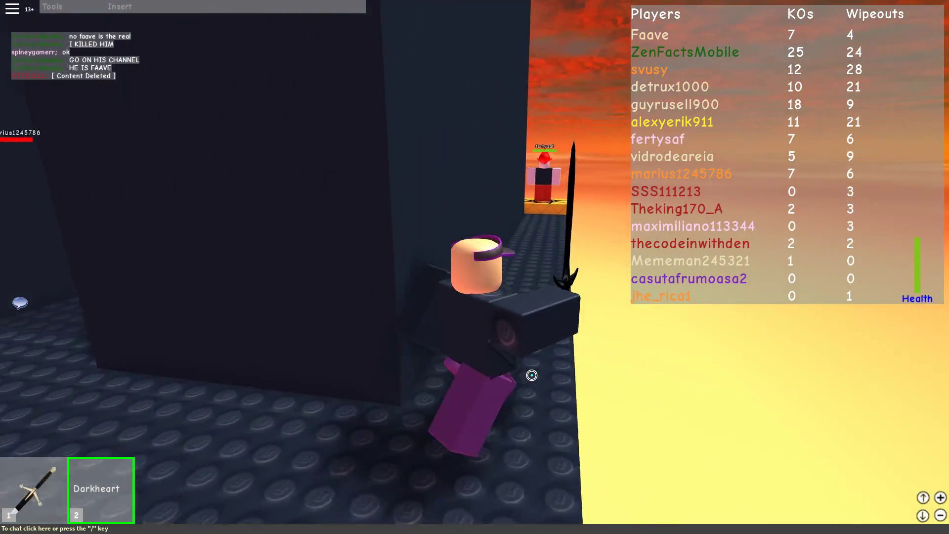
key(w)
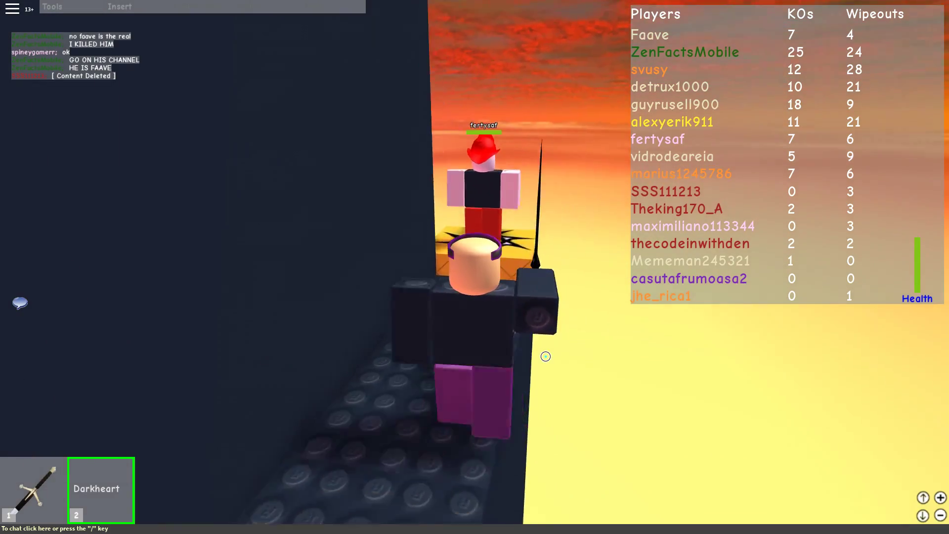
click(545, 356)
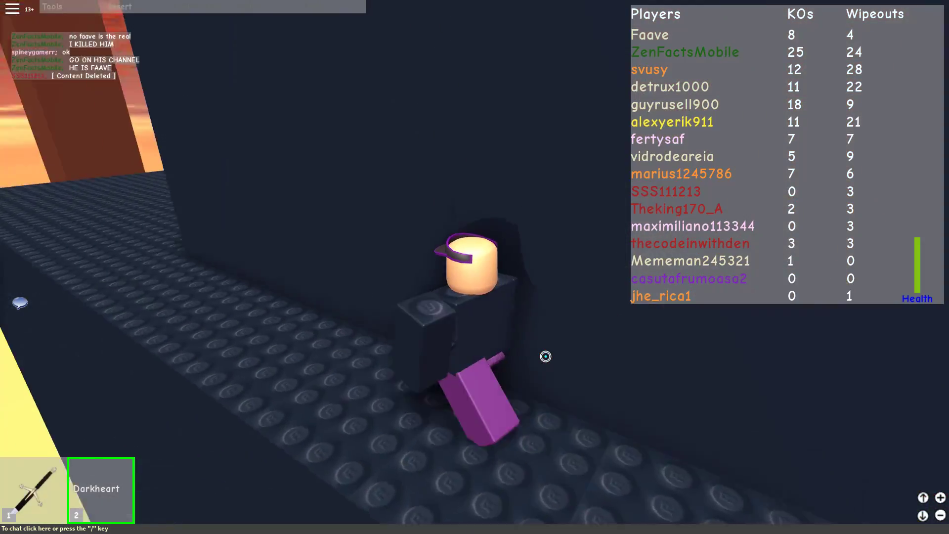
- Run back across the dark platform and travel to the central brown arena inside the ring of flames
key(w)
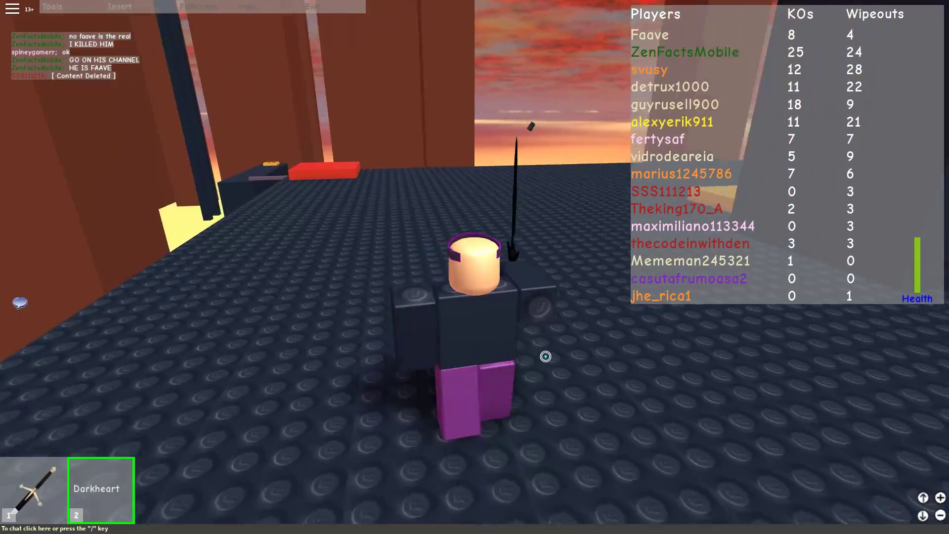
key(w)
scroll(531, 347, down, 5)
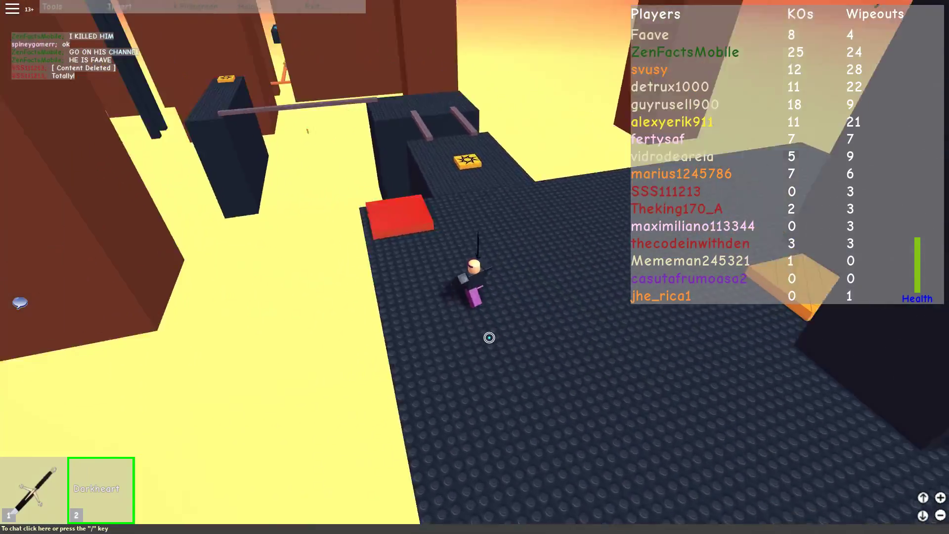
key(w)
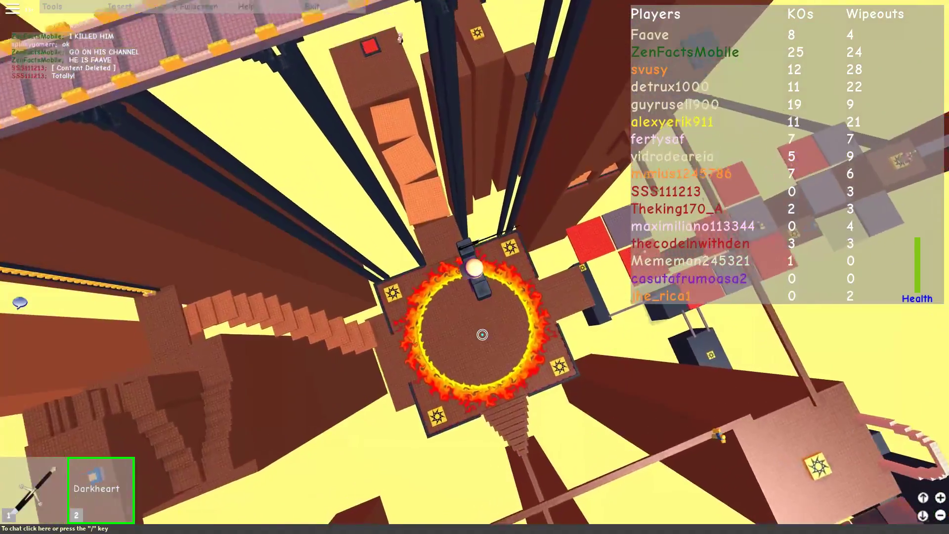
key(w)
key(a)
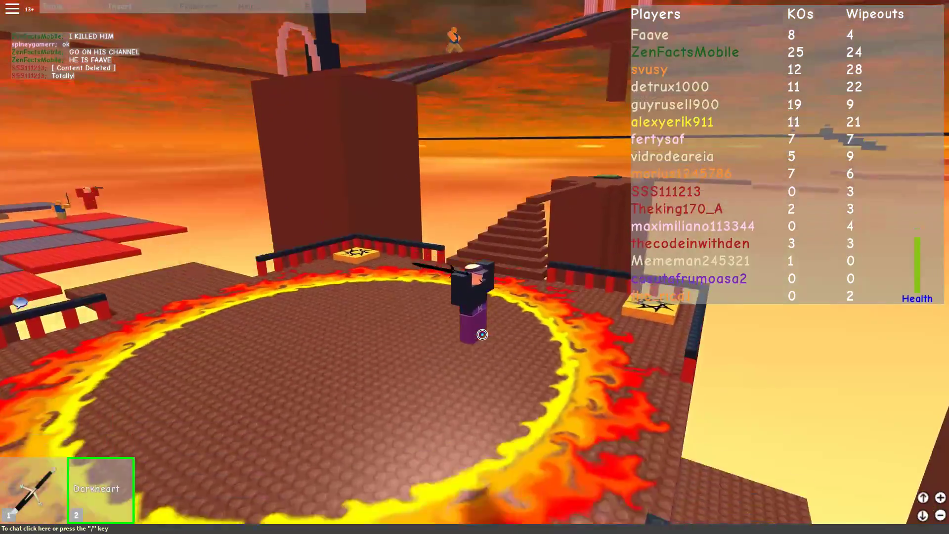
- Leave the flame-ringed arena and run across the red and grey tiles up to the brown block with the yellow spawn pad
key(w)
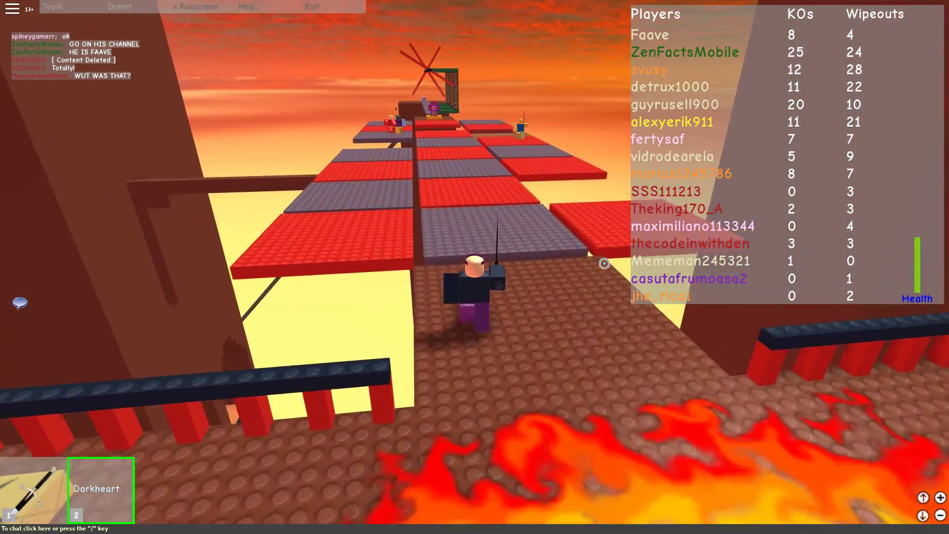
key(w)
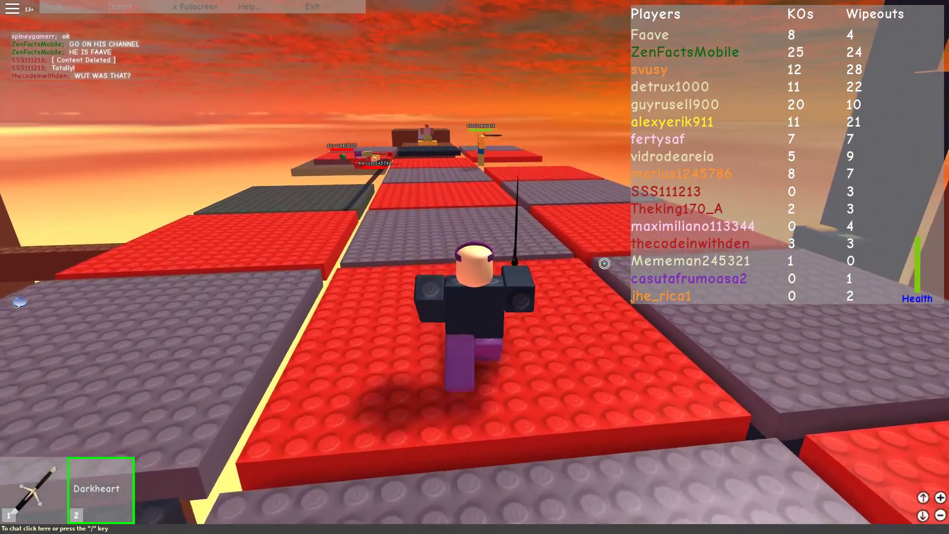
key(w)
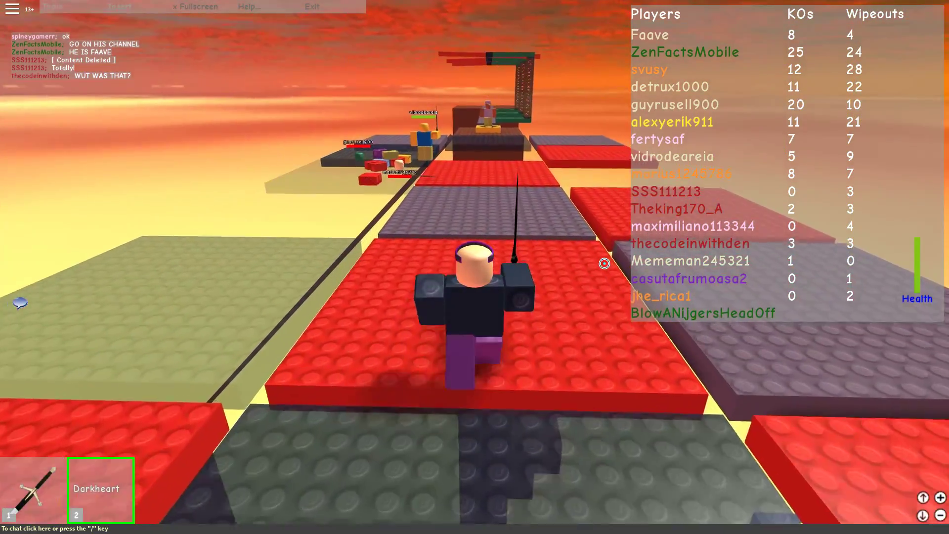
key(w)
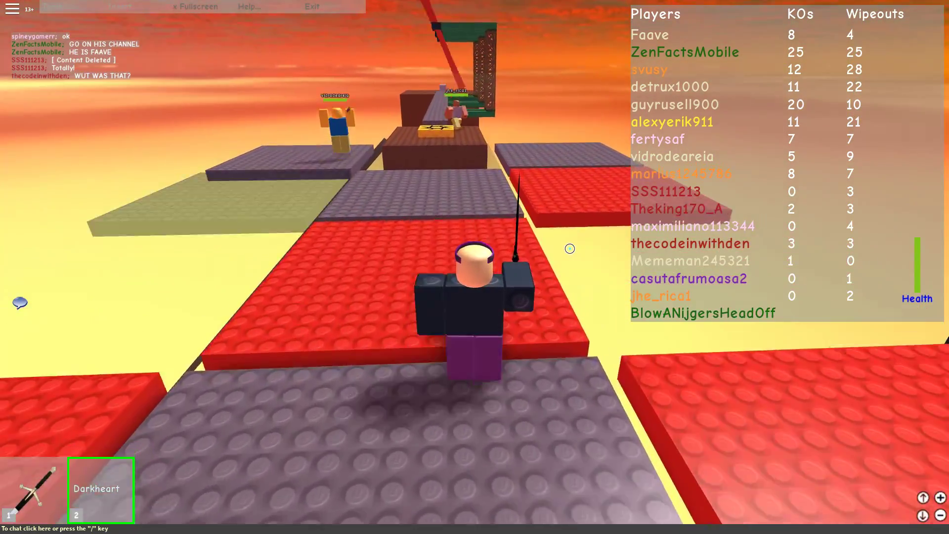
key(w)
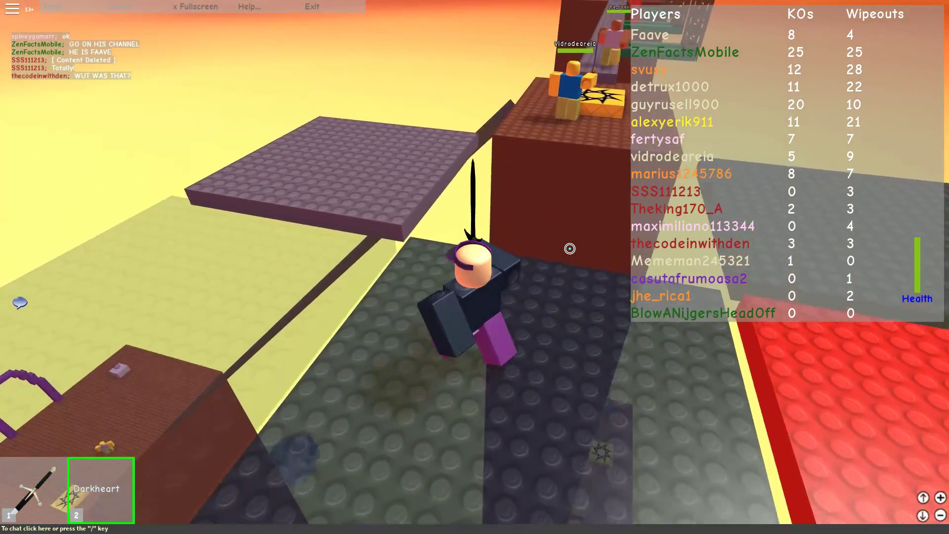
key(w)
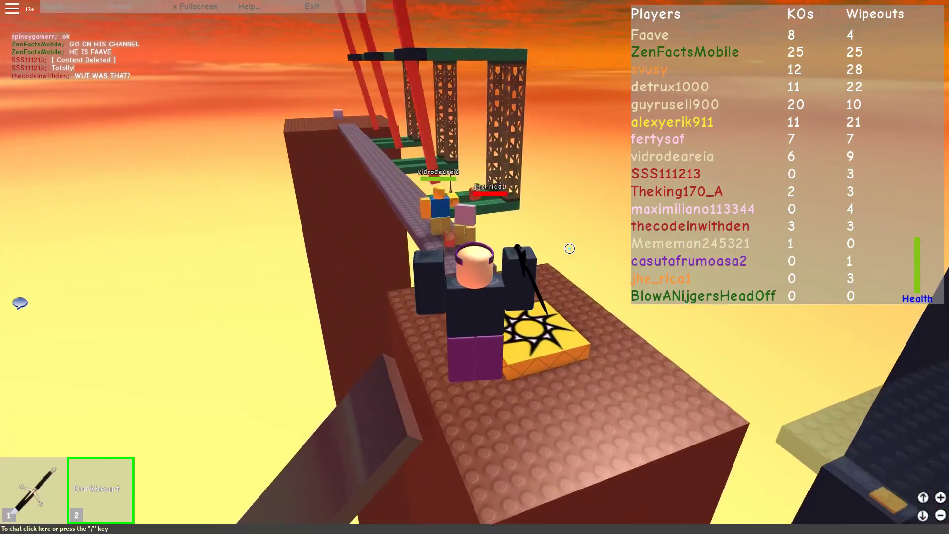
- Chase the blue-shirted opponent along the narrow purple walkway beside the swinging red beams and attack with Darkheart
key(w)
key(w)
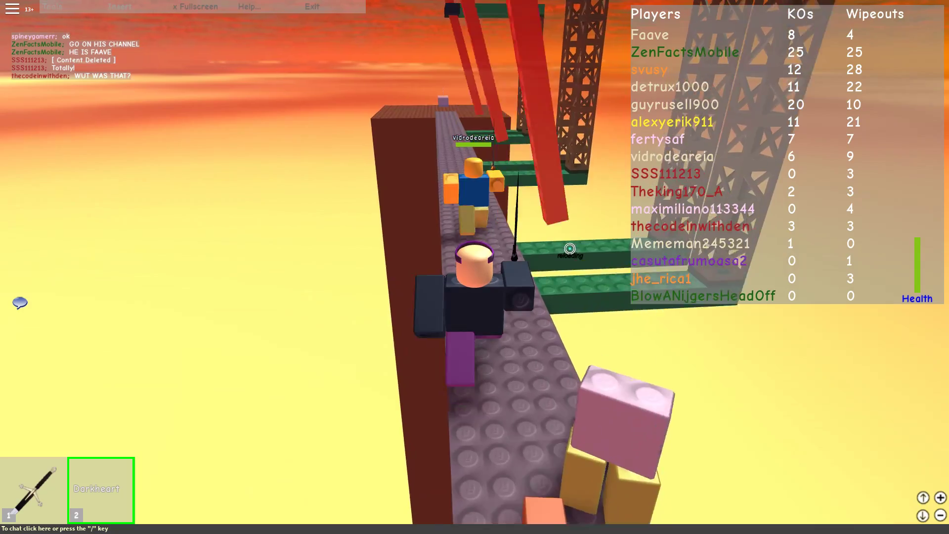
key(w)
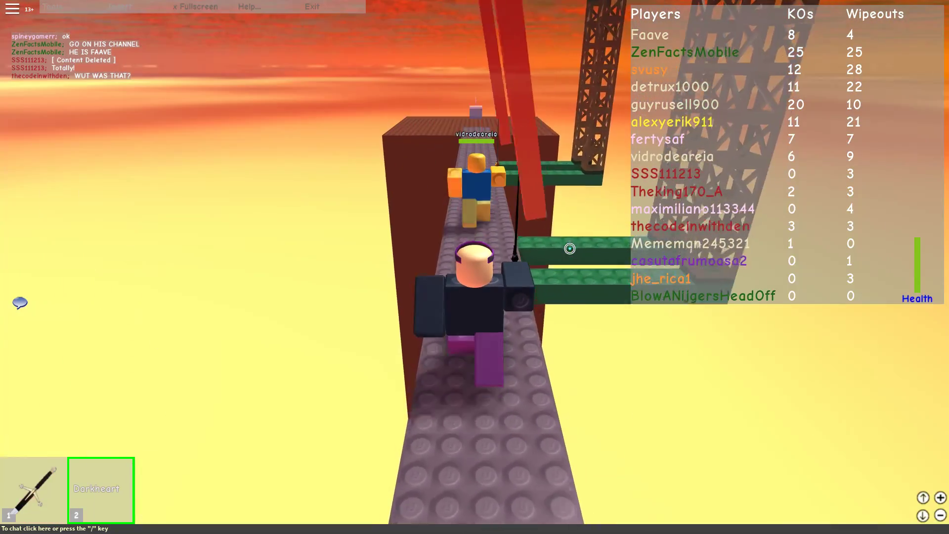
key(w)
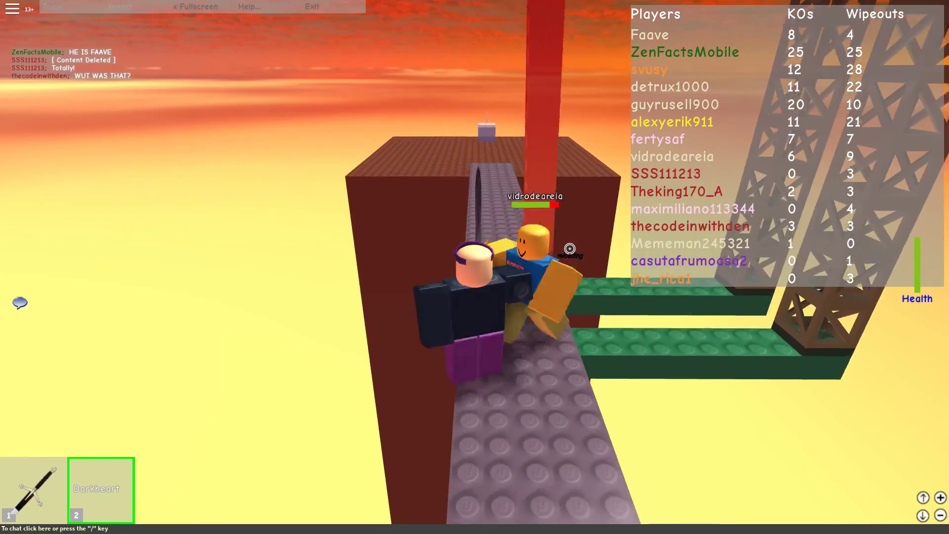
click(570, 248)
key(s)
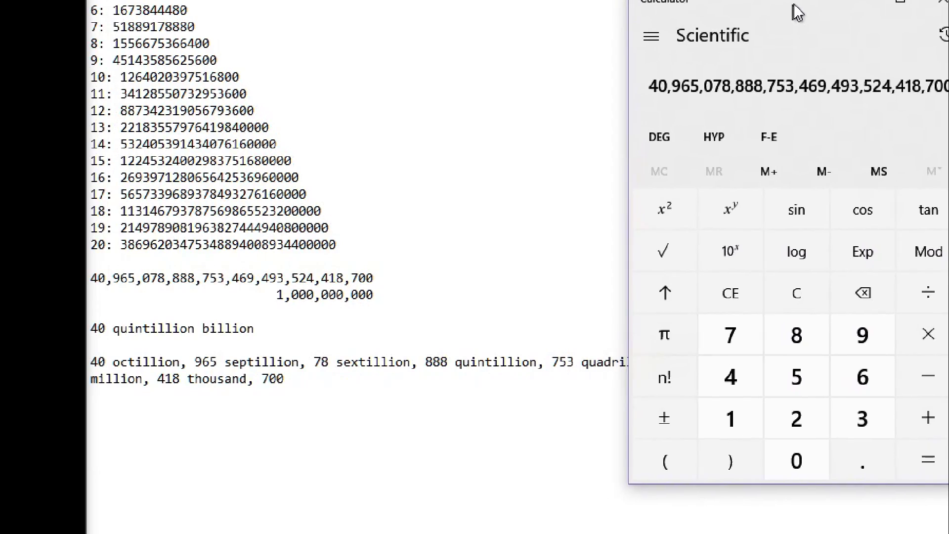
- Switch to the permutation notes and move the Calculator window so that its complete total is in view
drag(792, 7, 721, 0)
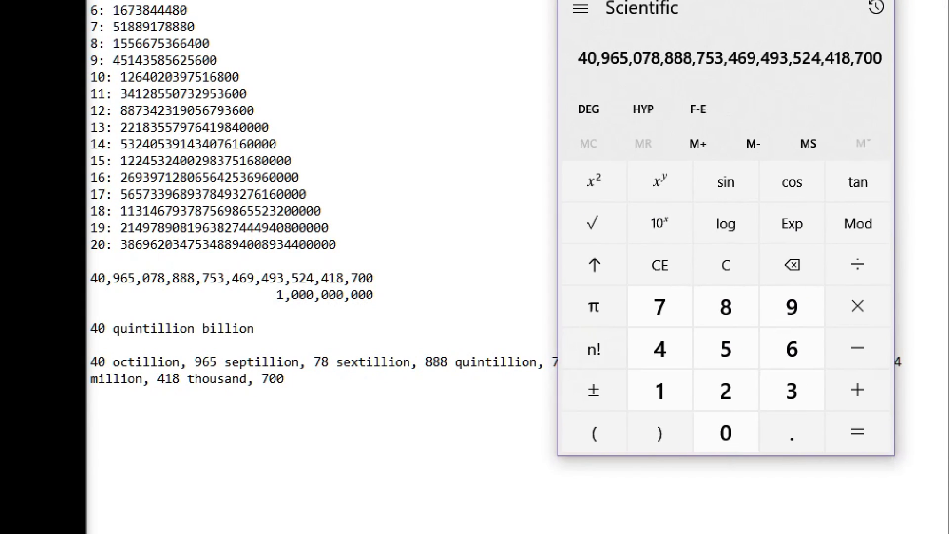
click(874, 264)
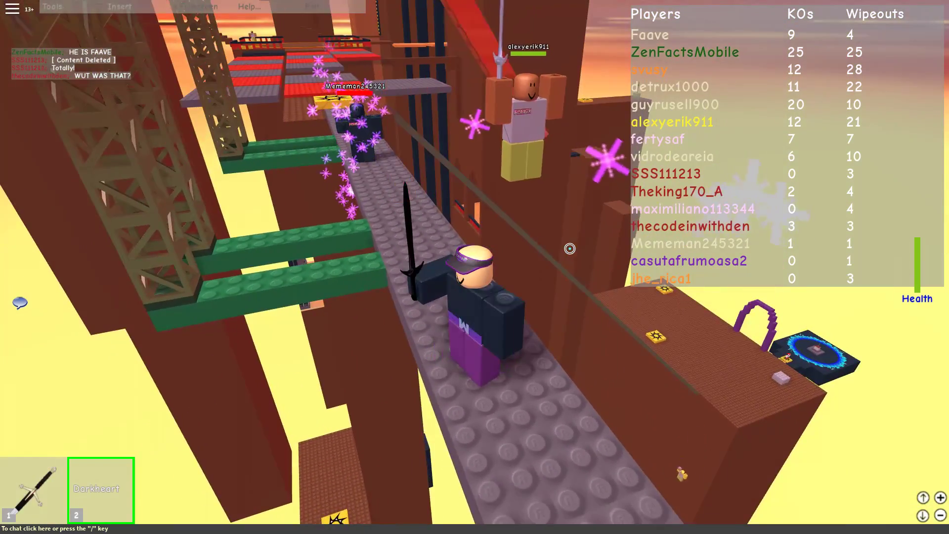
- Return to the Roblox game, swing Darkheart on the purple walkway, and after respawning fetch Darkheart again from the dark walled alcove
click(570, 248)
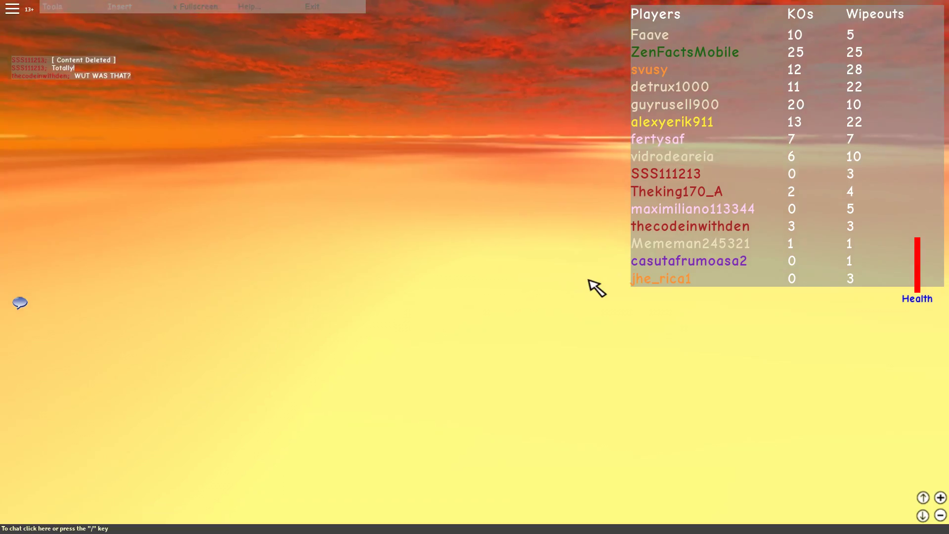
key(1)
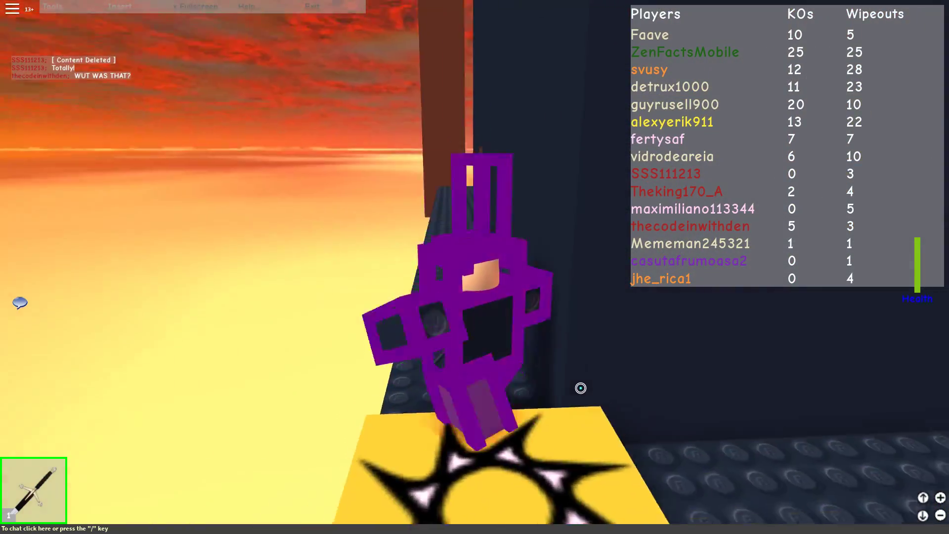
key(w)
key(a)
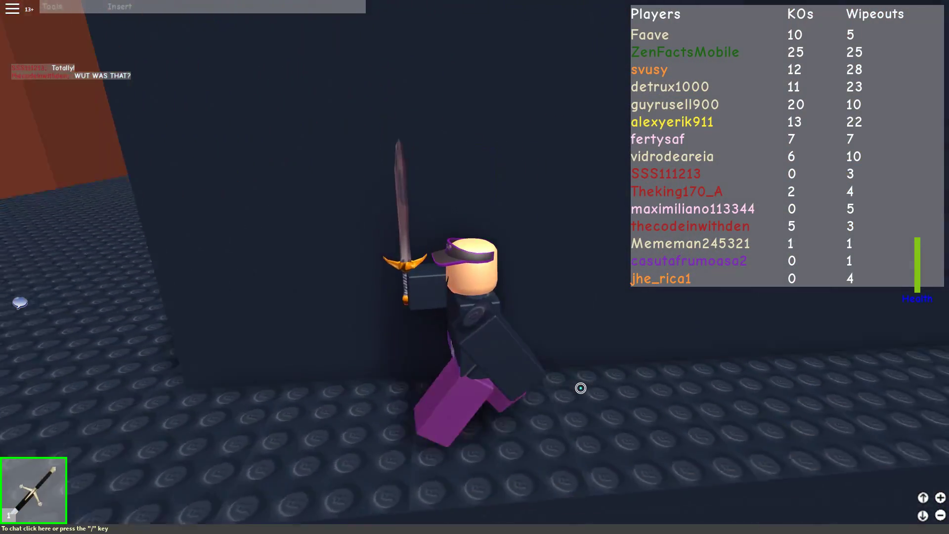
key(w)
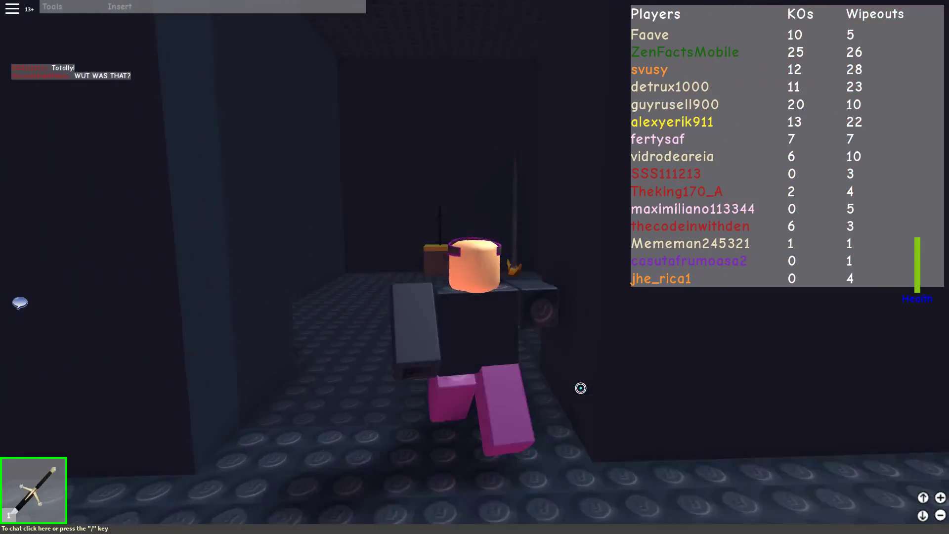
key(Left)
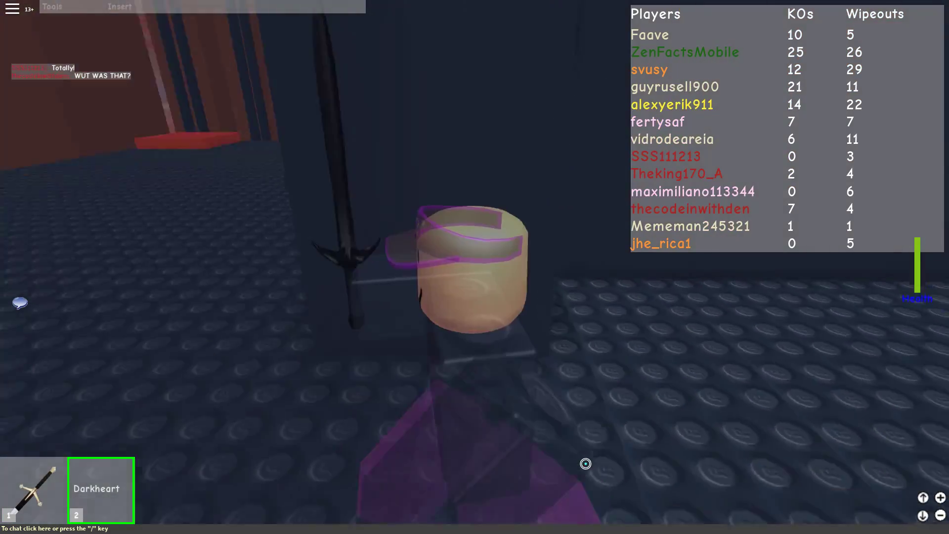
- Run across the dark studded platform into the flame-ringed arena and attack the opponents there with Darkheart
key(a)
key(w)
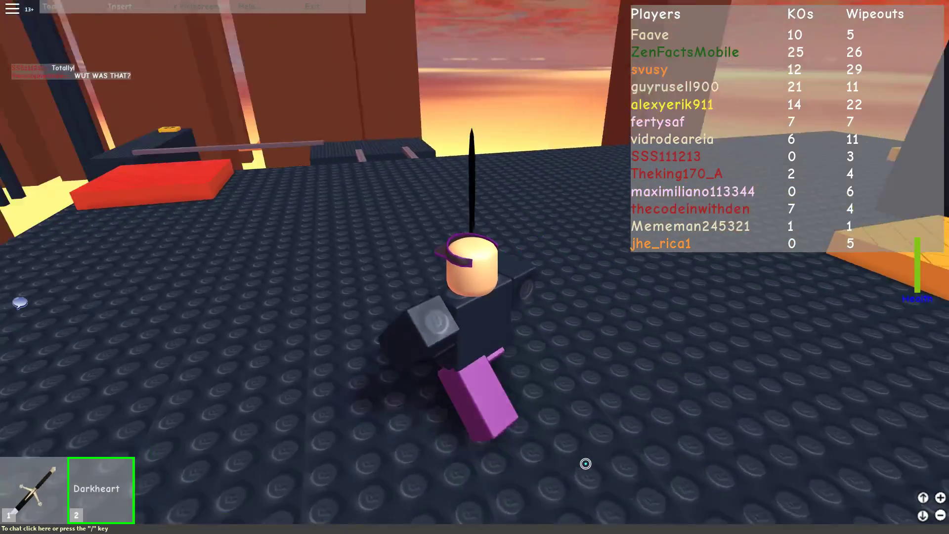
key(Left)
key(a)
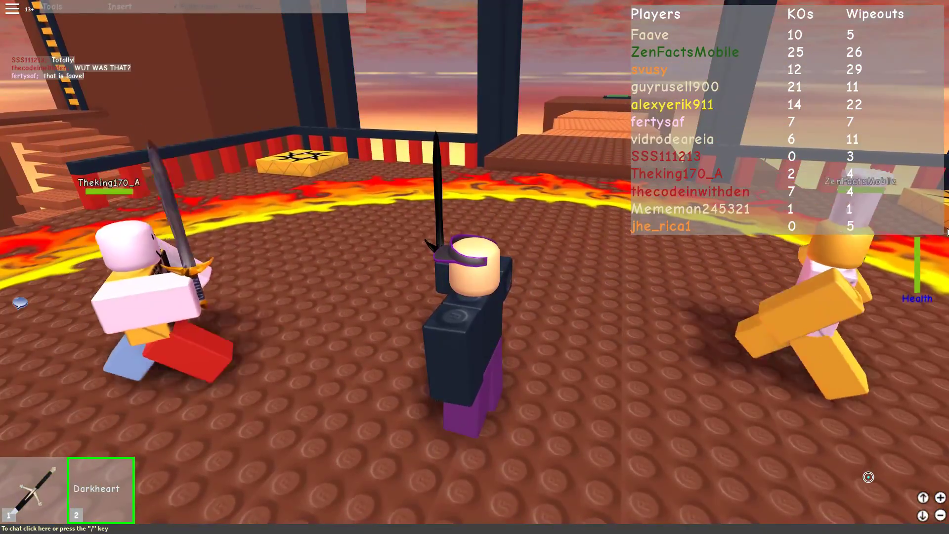
click(613, 219)
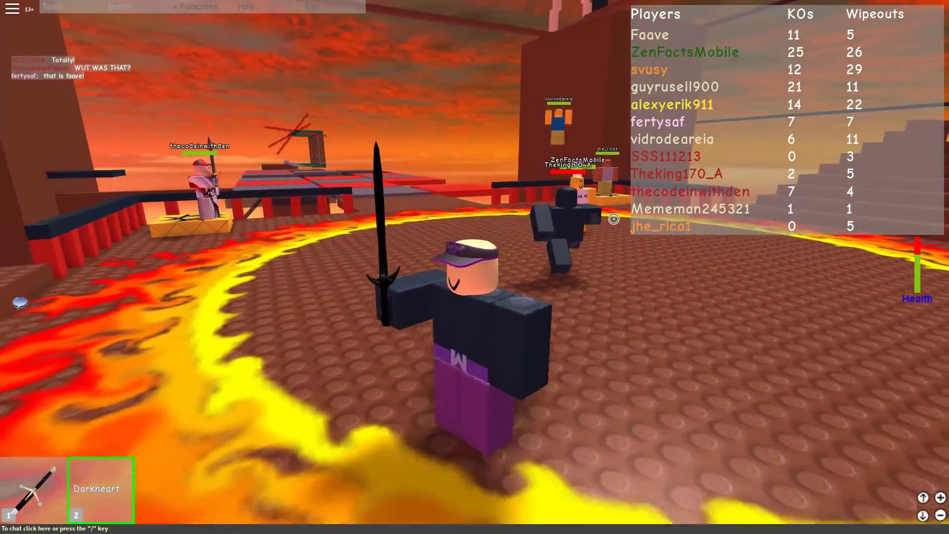
- Circle along the outer railing of the flame ring and strike the opponents at its edge with Darkheart
key(a)
key(w)
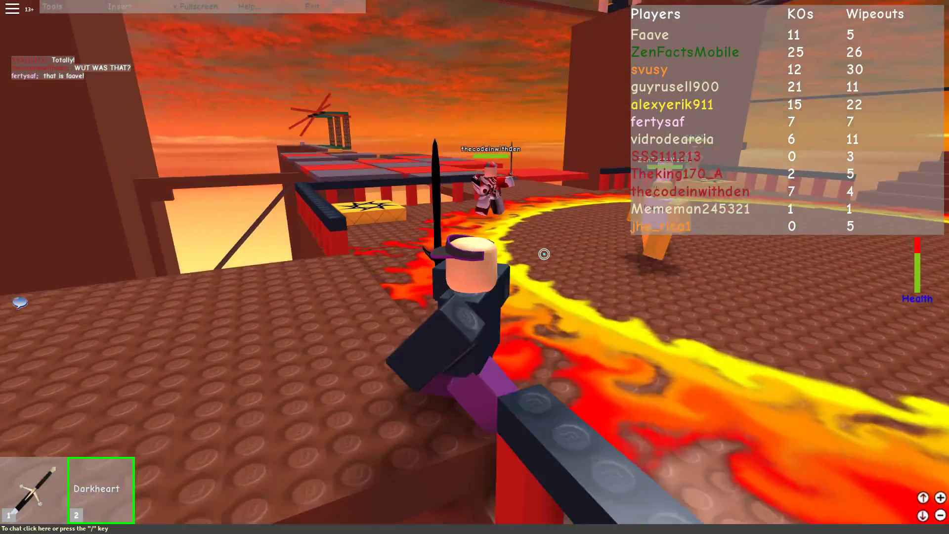
key(w)
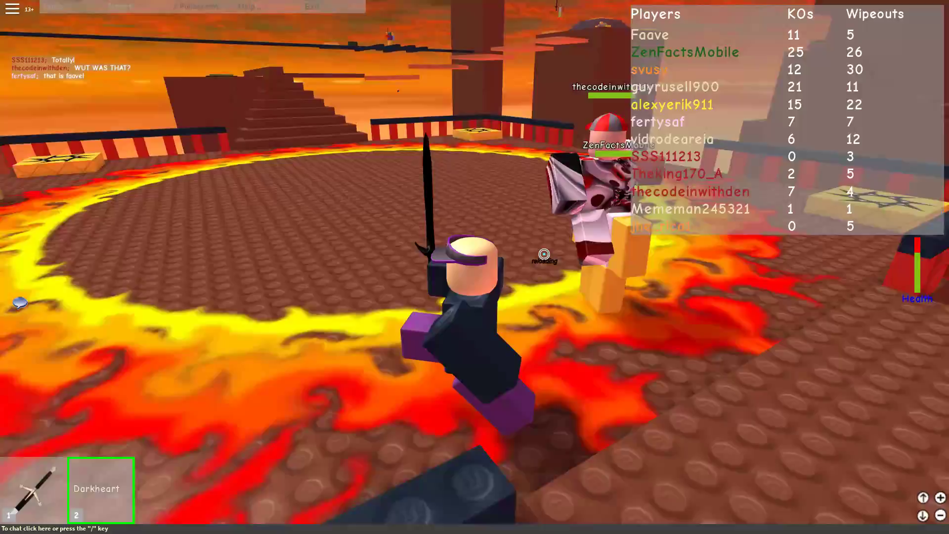
click(544, 254)
- Chase the brown-headed opponent across the arena and out onto the brown walkway leading to the red and grey tiles
key(w)
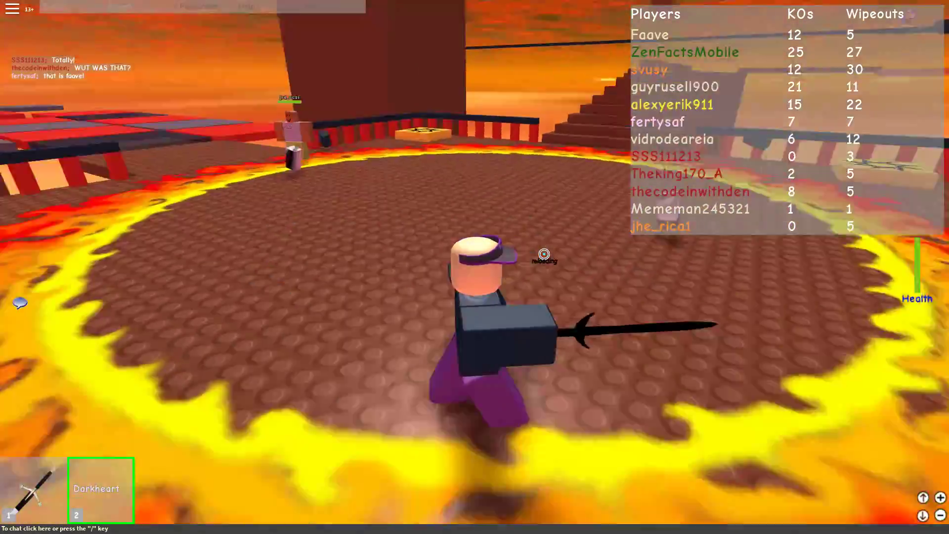
click(544, 254)
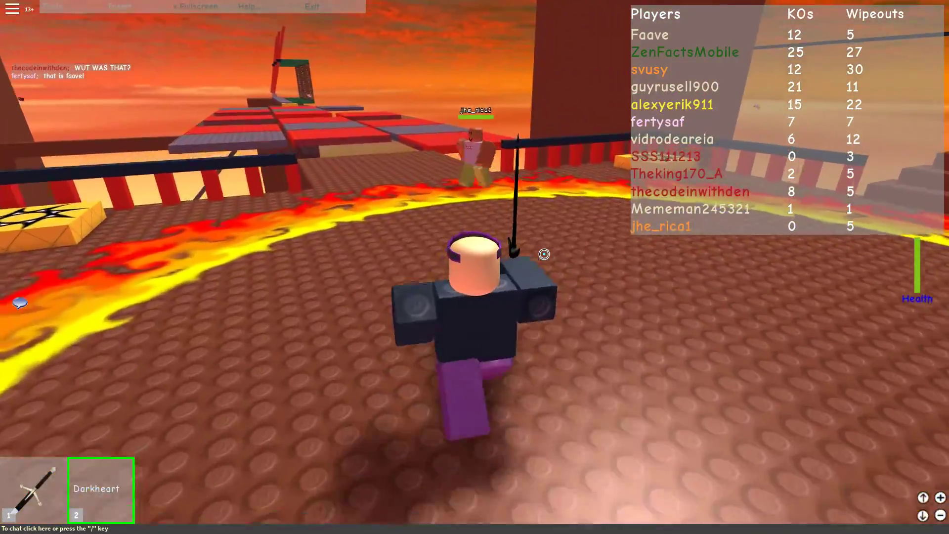
key(w)
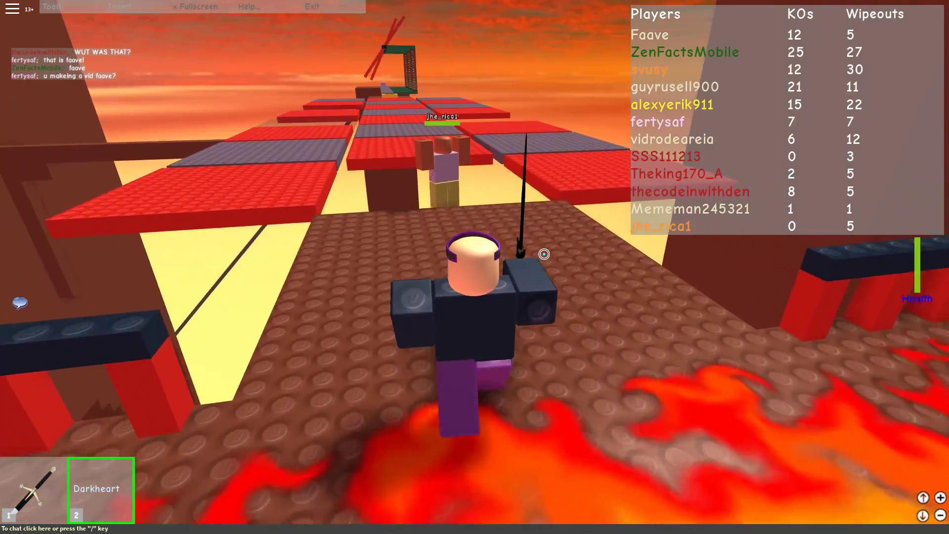
key(w)
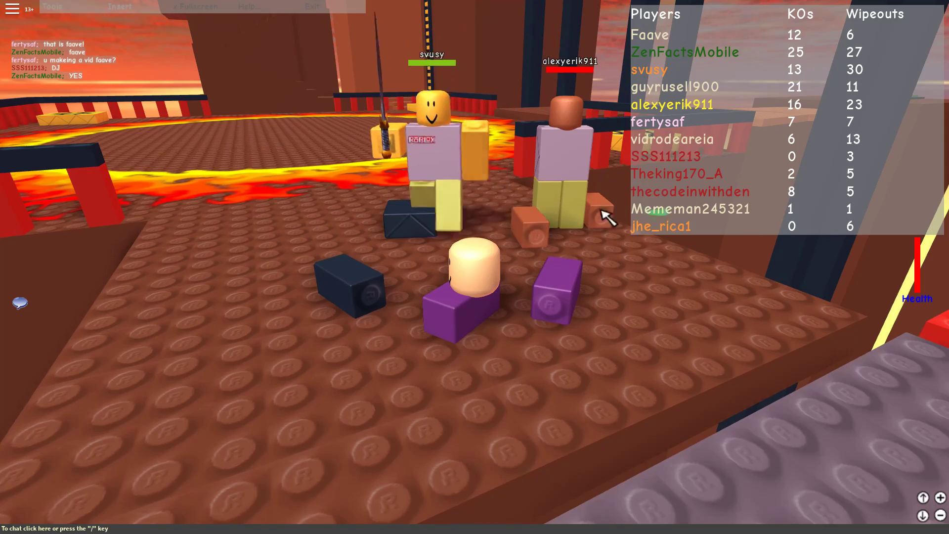
- Equip the basic sword after respawning and attack the green-headed opponent on the narrow brown beam
key(w)
key(1)
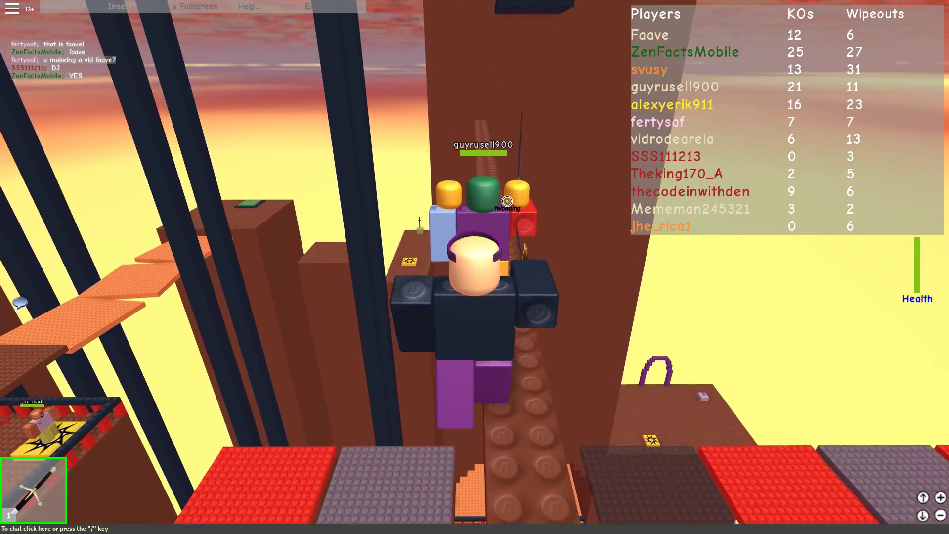
key(w)
click(507, 202)
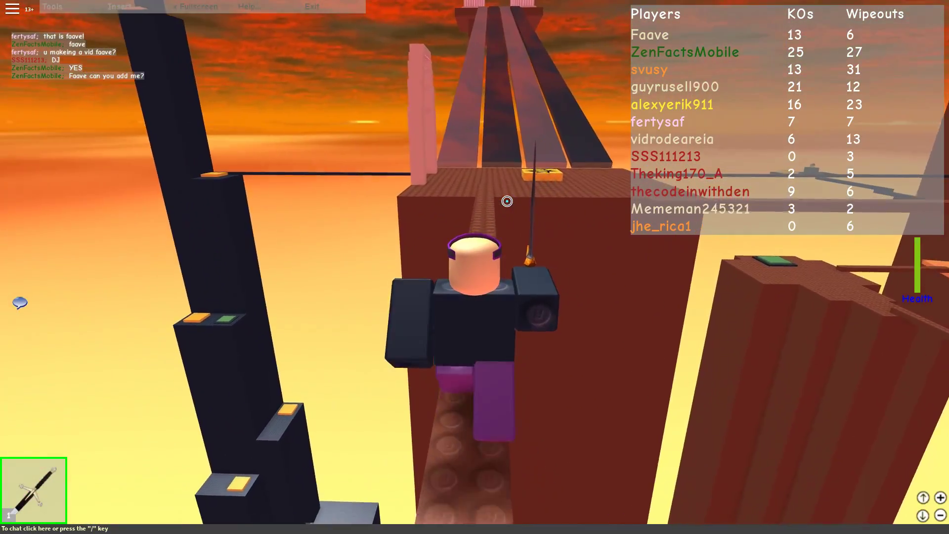
- Follow the narrow brown beam onto the brown tower with the pink pillars and run up its long marble ramp
key(w)
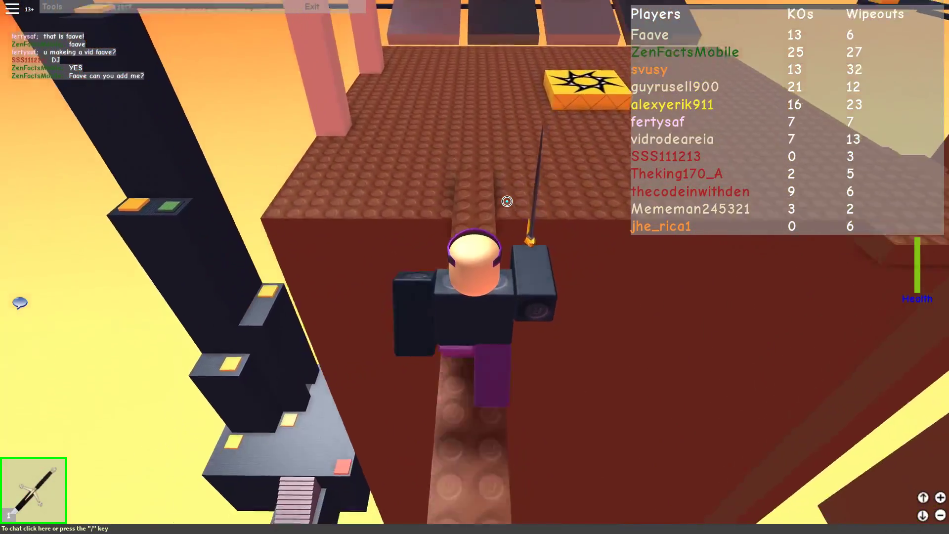
key(w)
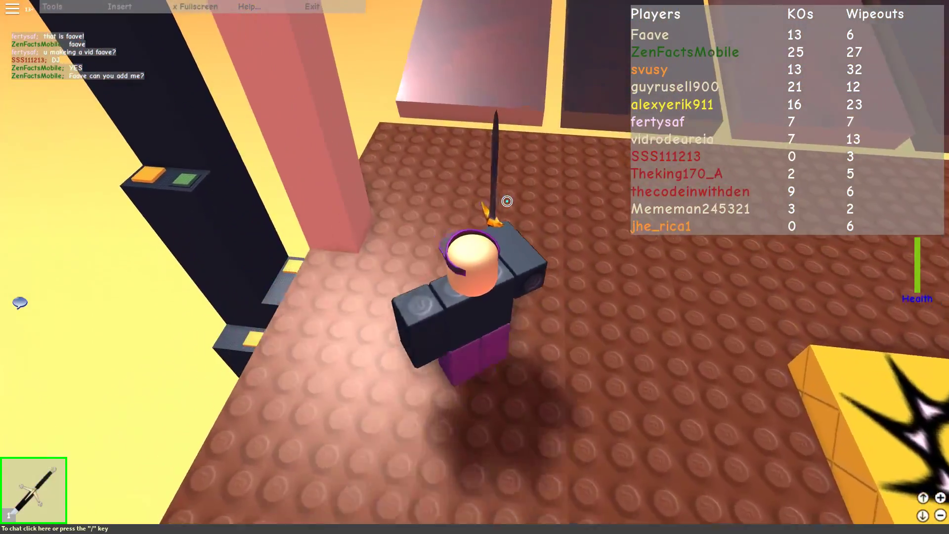
key(w)
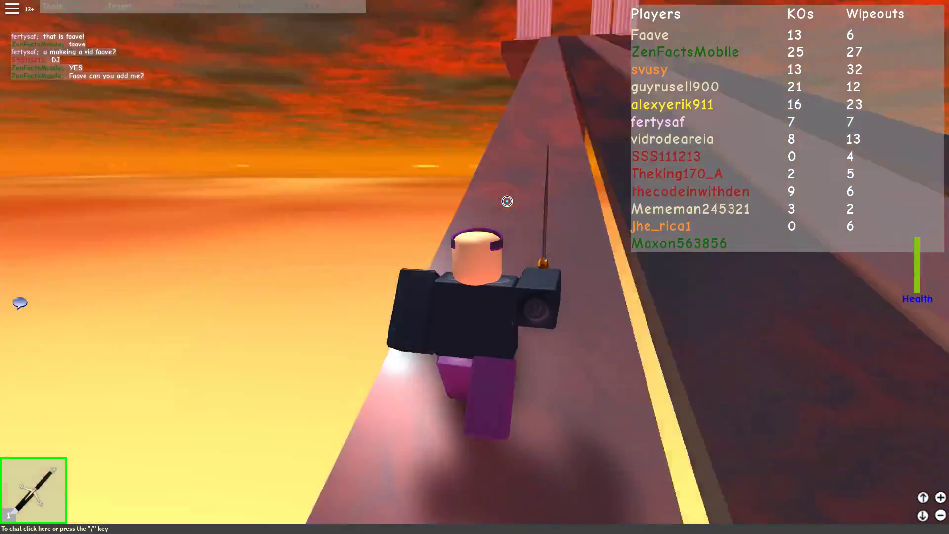
key(w)
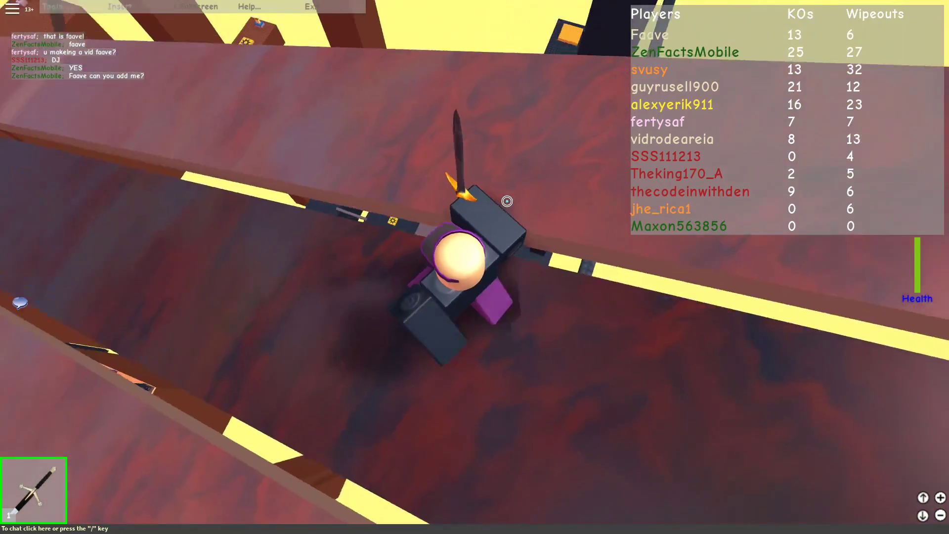
- Leave the marble ramps and follow the high dark studded beam to the dark tower with orange pads, swinging the basic sword
key(w)
click(507, 201)
click(507, 201)
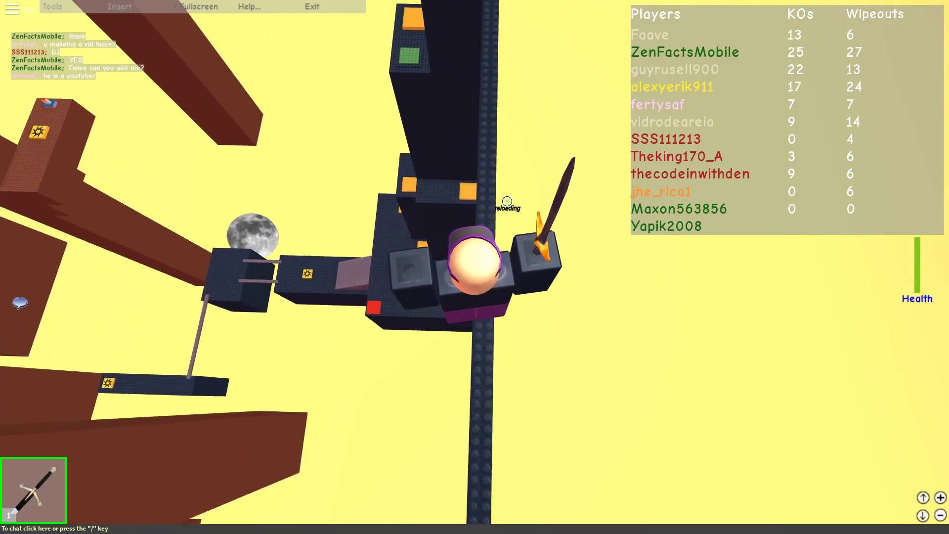
key(w)
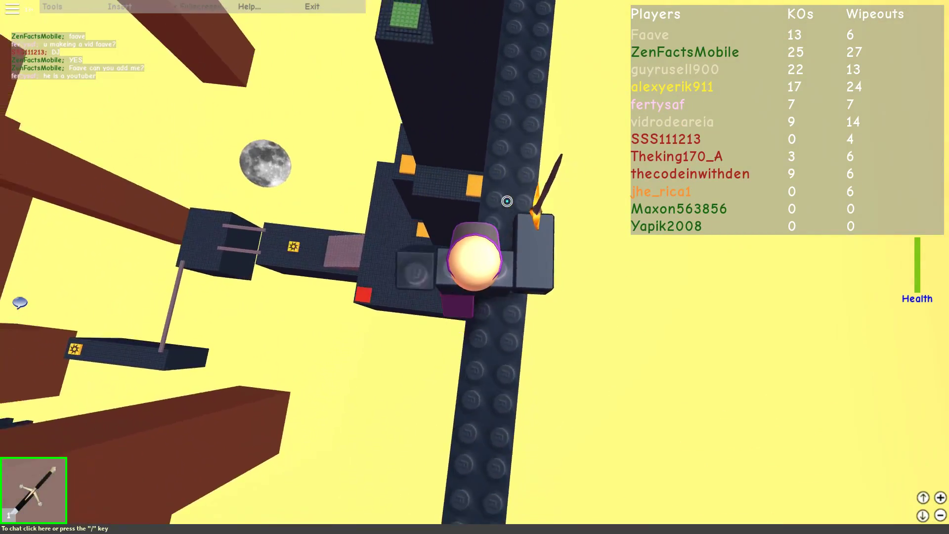
key(w)
click(507, 201)
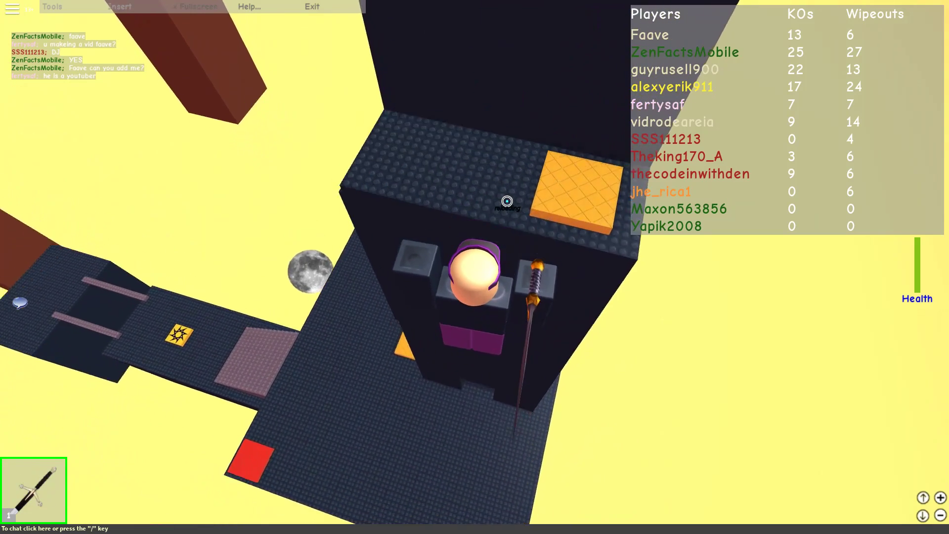
- Move the character forward over the dark tower's studded ledge with the orange pad
key(w)
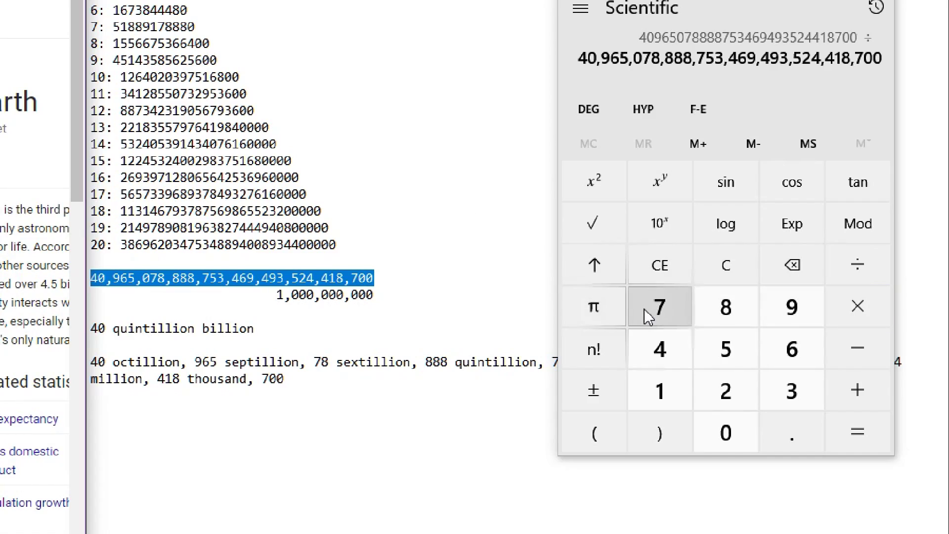
- Switch to the scientific calculator and complete the division of the permutation total 40,965,078,888,753,469,493,524,418,700
double_click(726, 432)
click(858, 431)
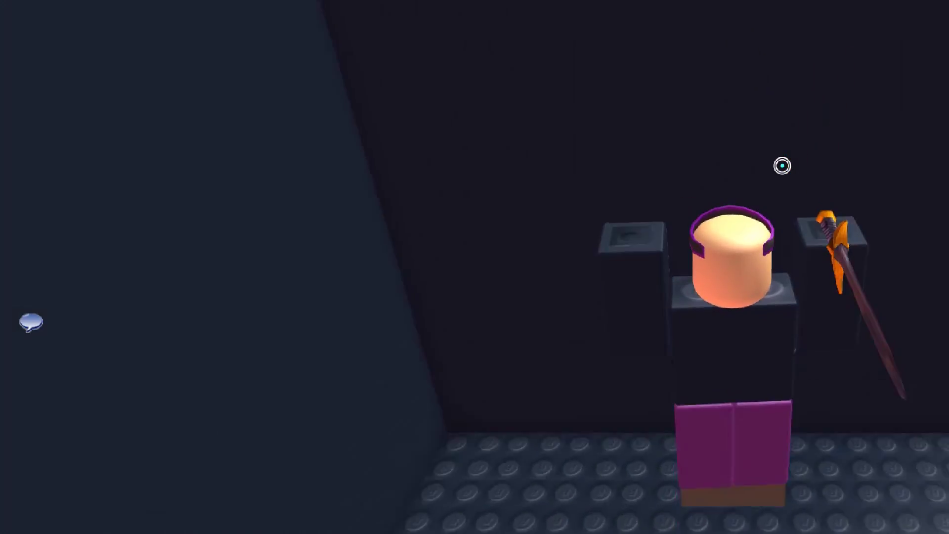
- Leave the dark tower across the studded platform and run down the pink stairs to the yellow sunburst pad
key(w)
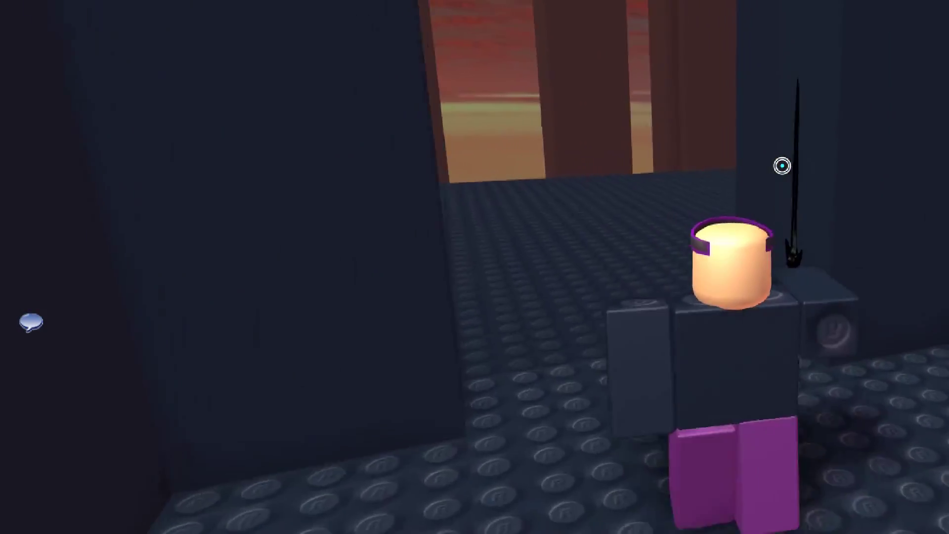
key(space)
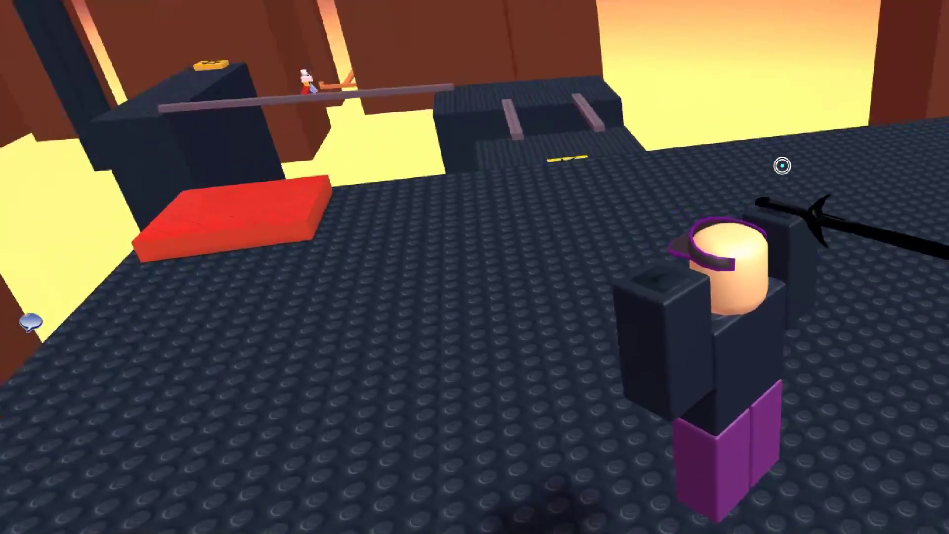
key(w)
key(Right)
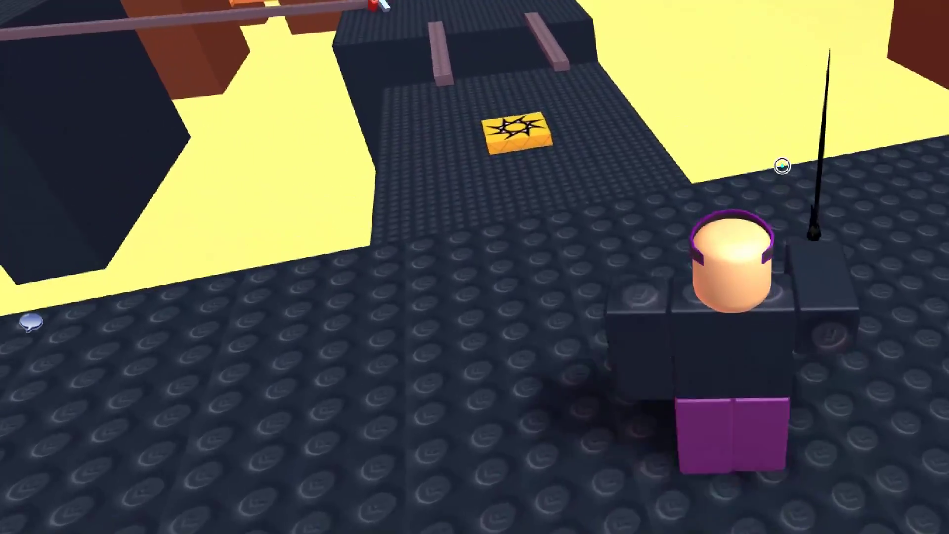
key(w)
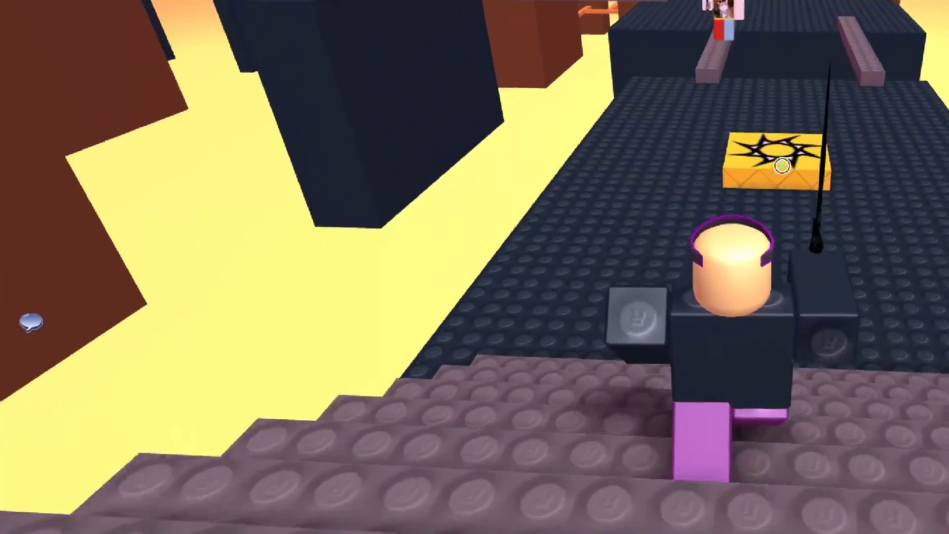
key(w)
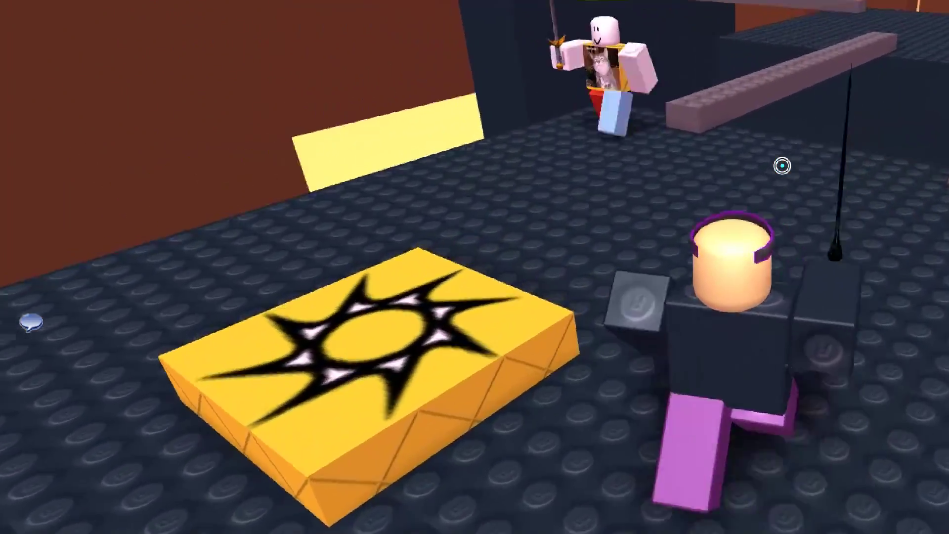
- Swing the sword at the black-headed opponent on the dark platform and circle around toward the pink stairs
key(w)
click(782, 165)
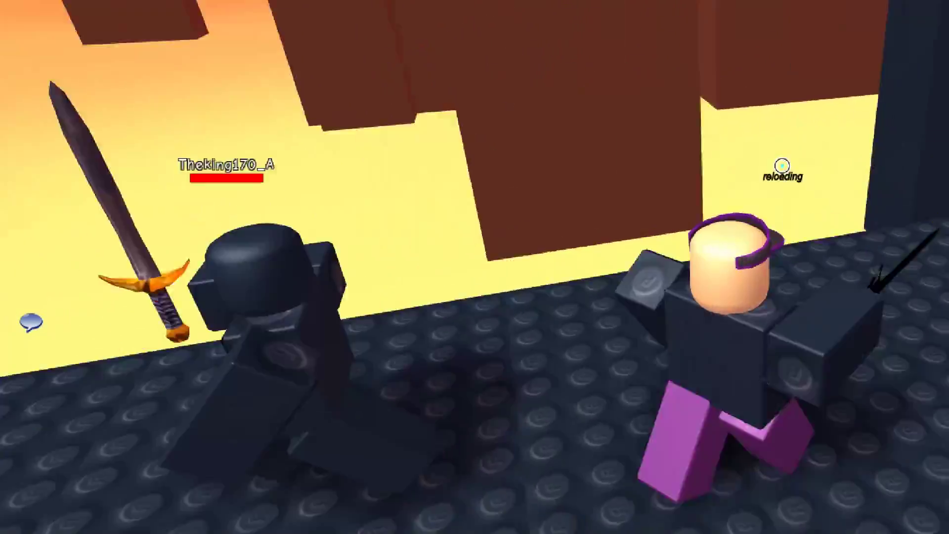
key(a)
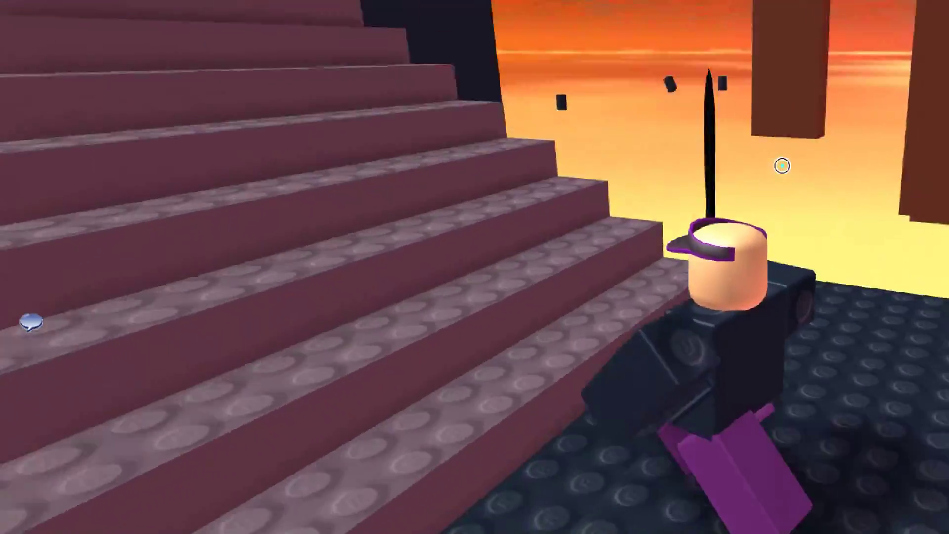
- Climb the pink stairs and leap from the dark platform down to the arena with the flame ring
key(w)
key(space)
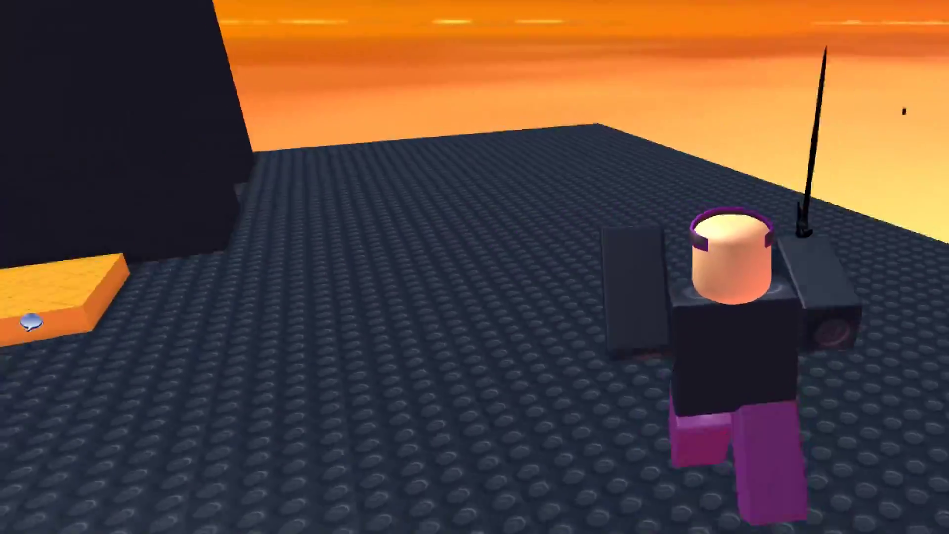
key(w)
key(space)
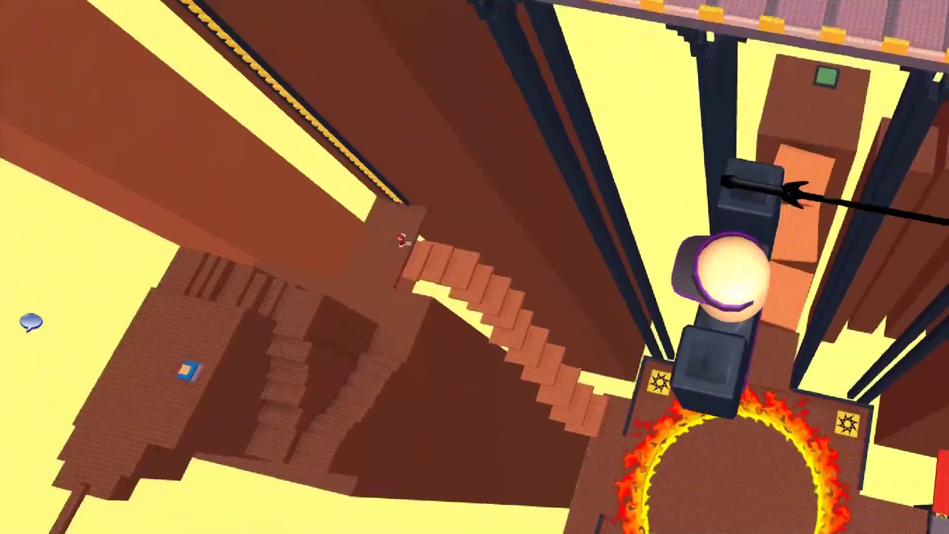
key(w)
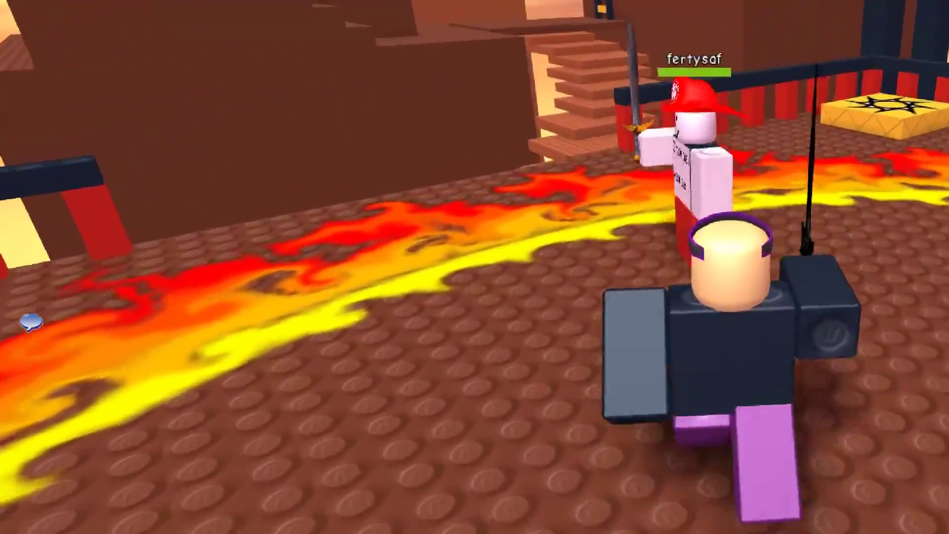
- Run around the flame-ring arena in pursuit of the opponent at the railed corner with the yellow sunburst pad
key(w)
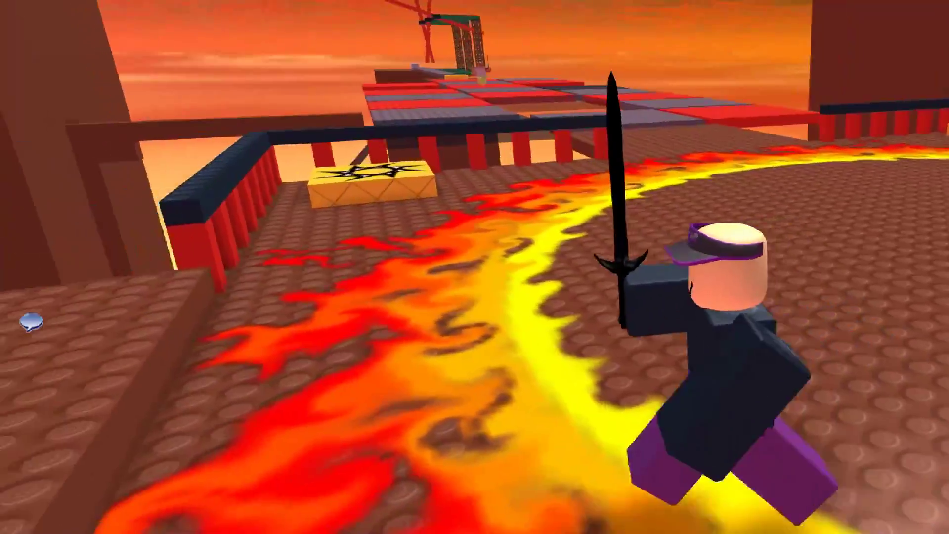
key(w)
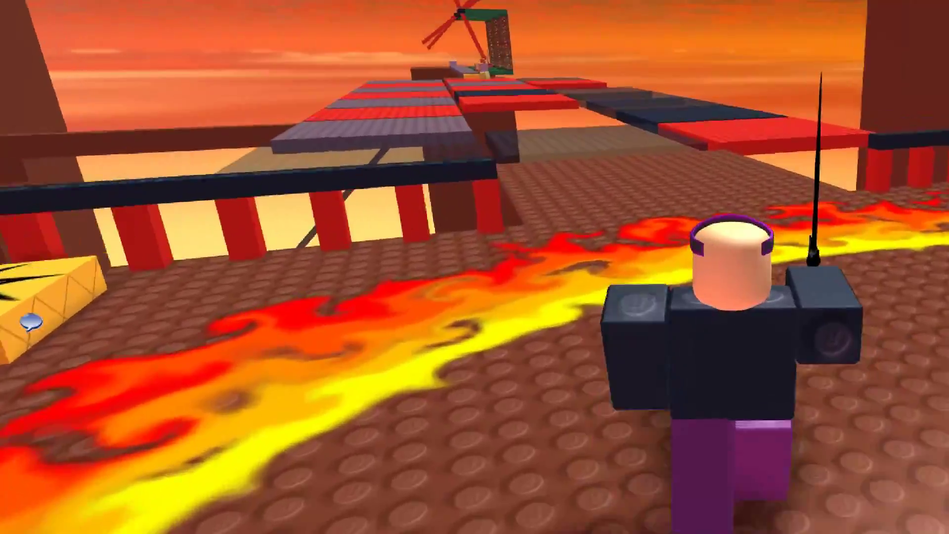
key(w)
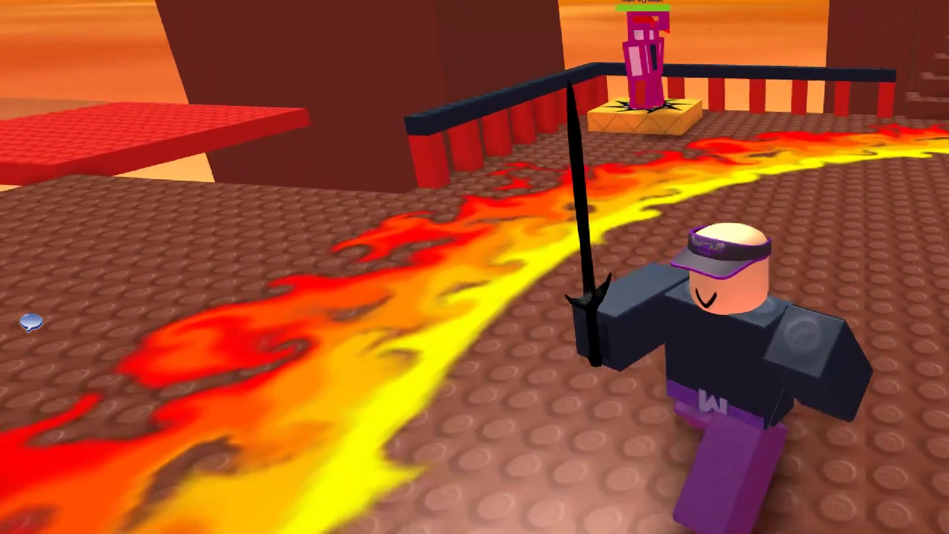
key(w)
key(w)
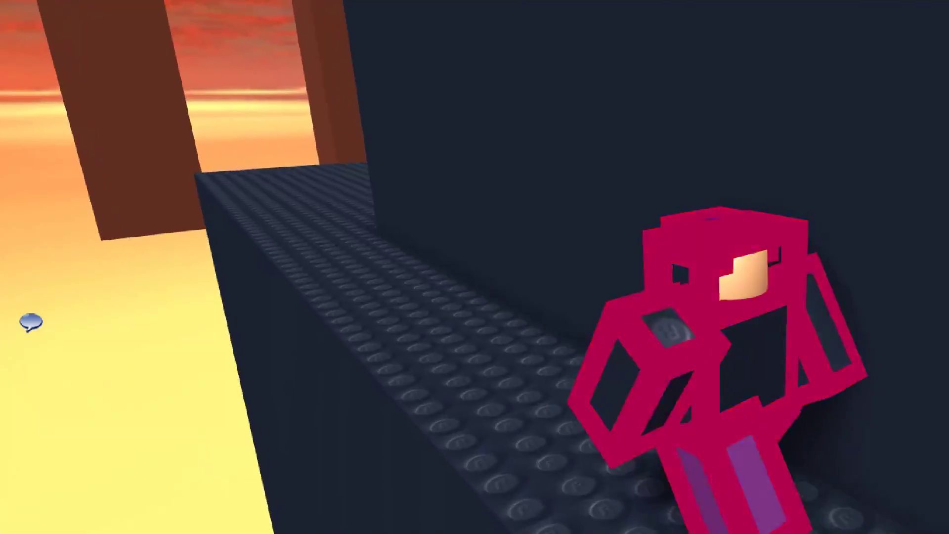
- Run along the dark studded ledge, then cross the brown platform and climb the dark slanted ramp
key(w)
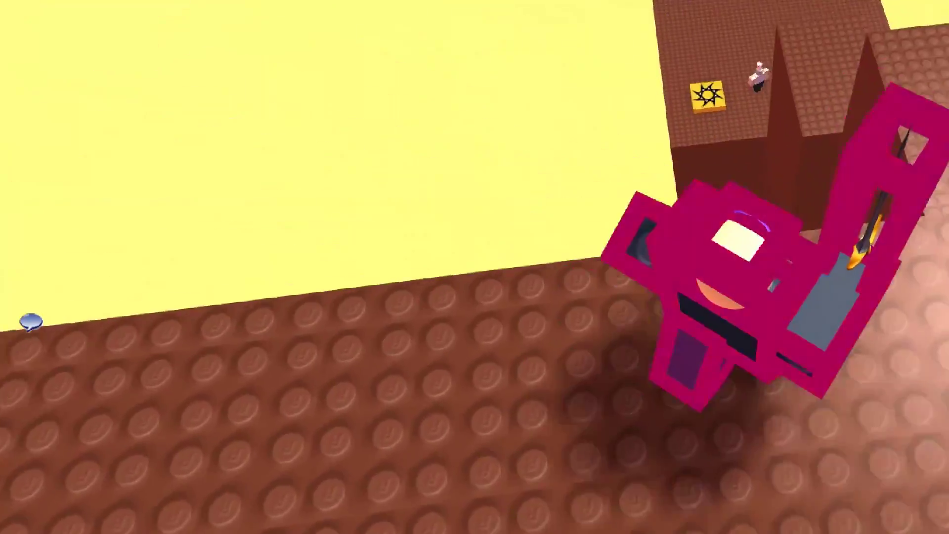
key(space)
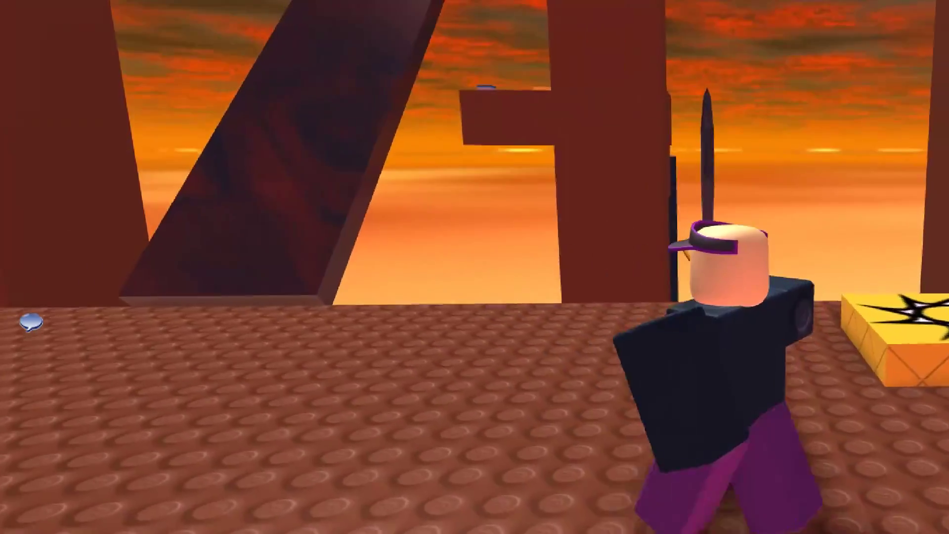
key(w)
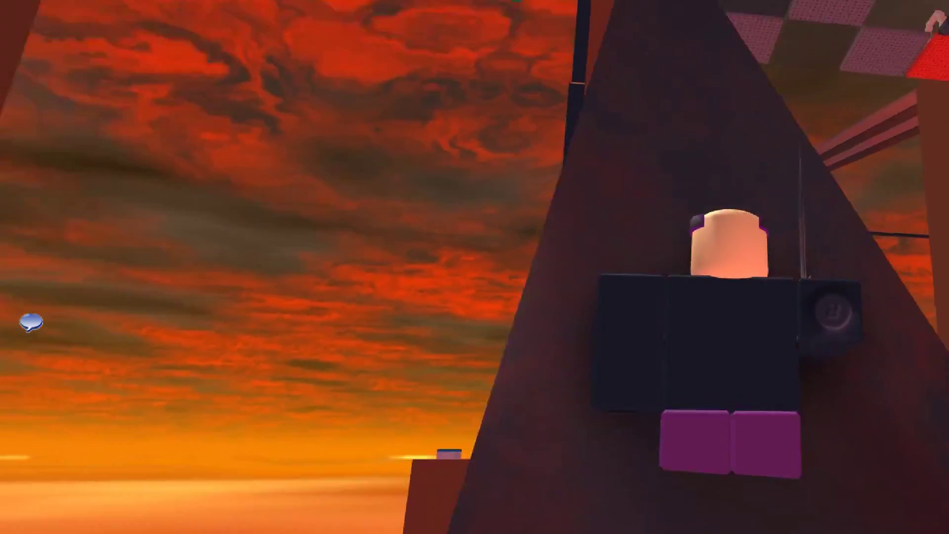
key(w)
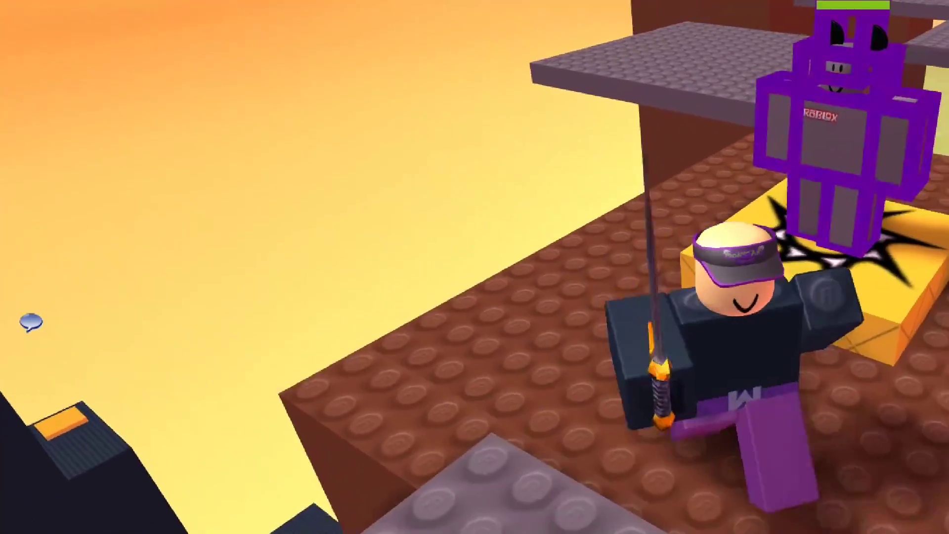
- Turn around on the brown platform and charge the grey opponent beside the yellow sunburst pad
key(s)
key(w)
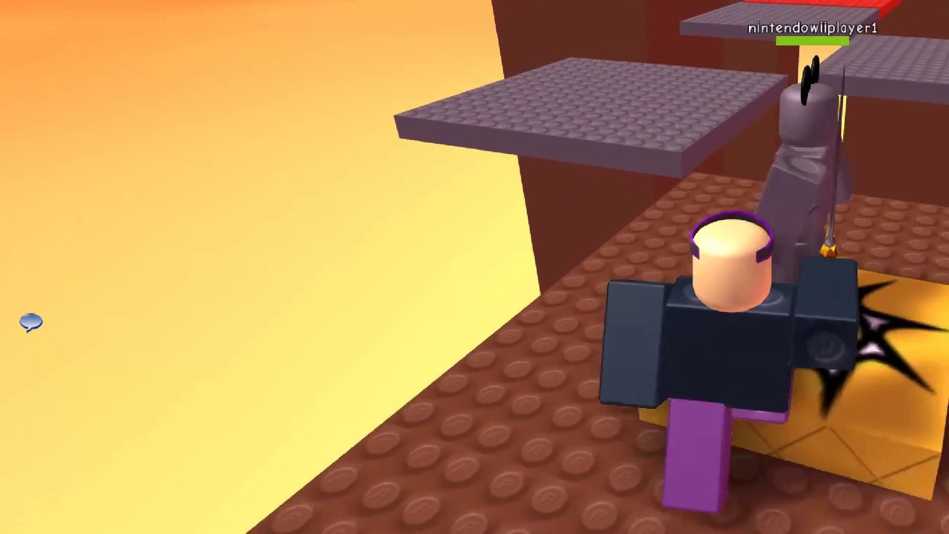
key(w)
- Jump down to the lower brown platform and cross it past the block with the blue top
key(space)
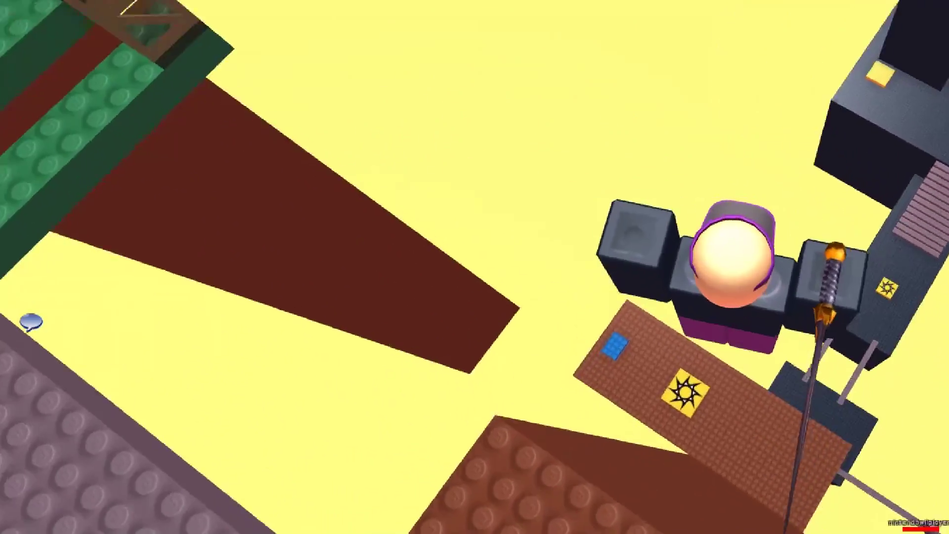
key(w)
key(a)
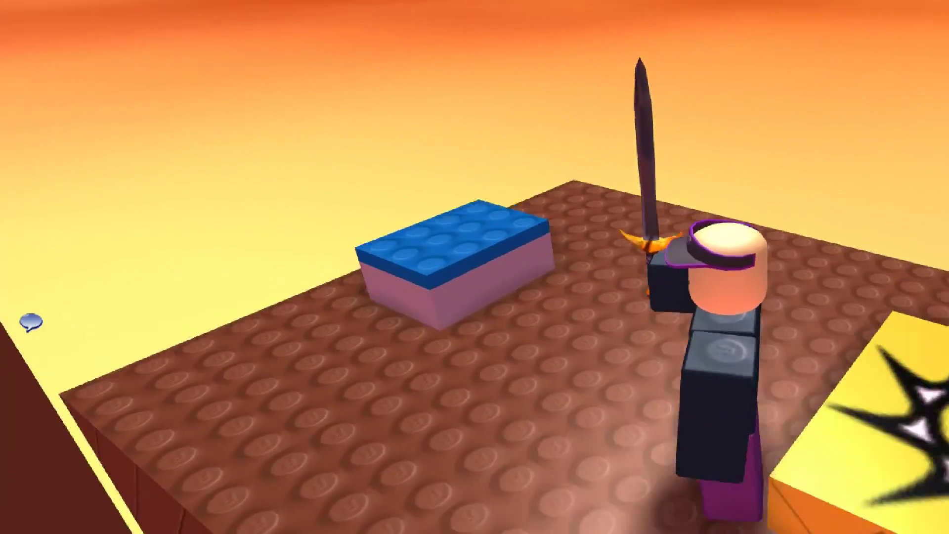
key(w)
key(a)
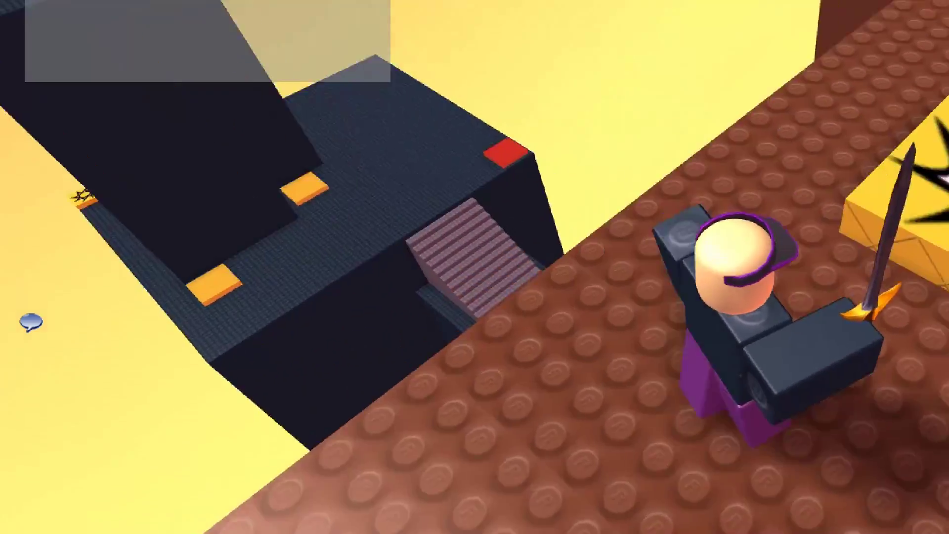
- Jump down to the small dark platform and follow the narrow pink beam toward the pink stairs
key(w)
key(space)
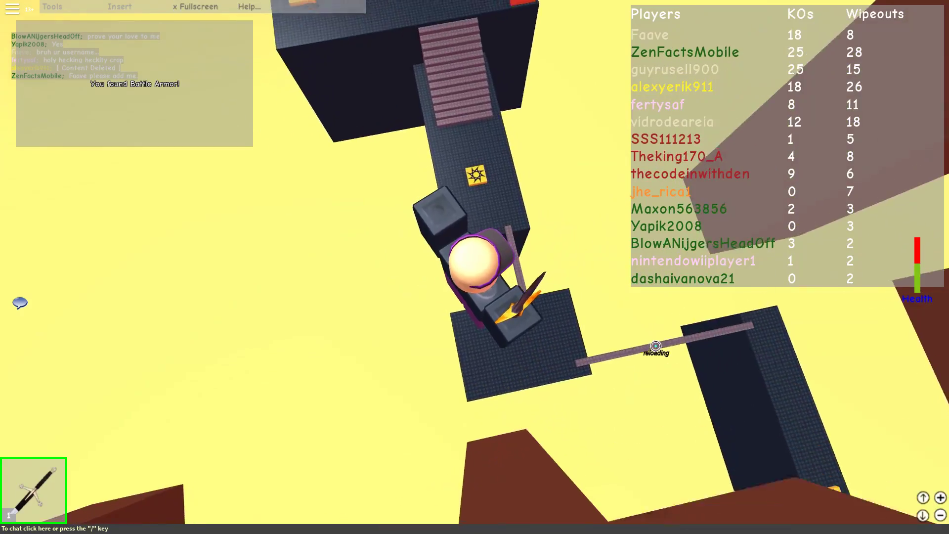
key(w)
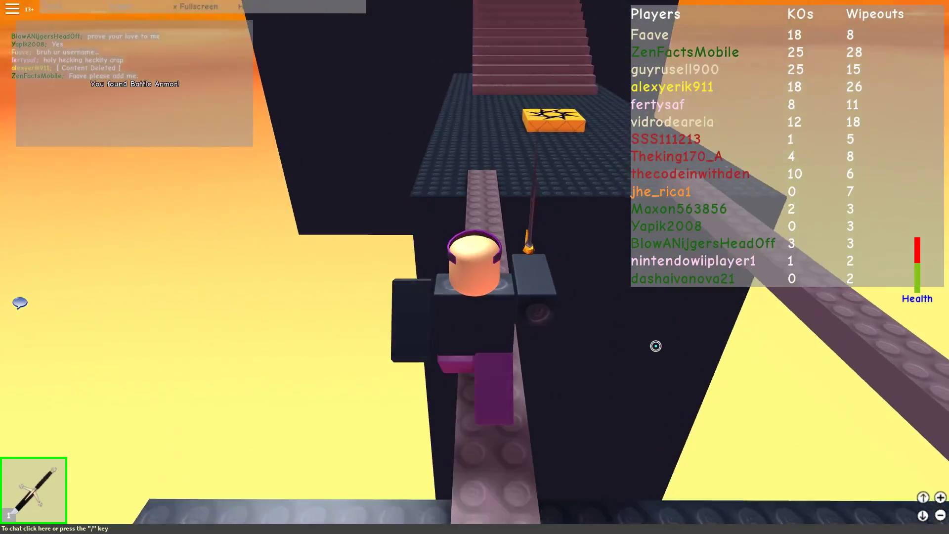
key(w)
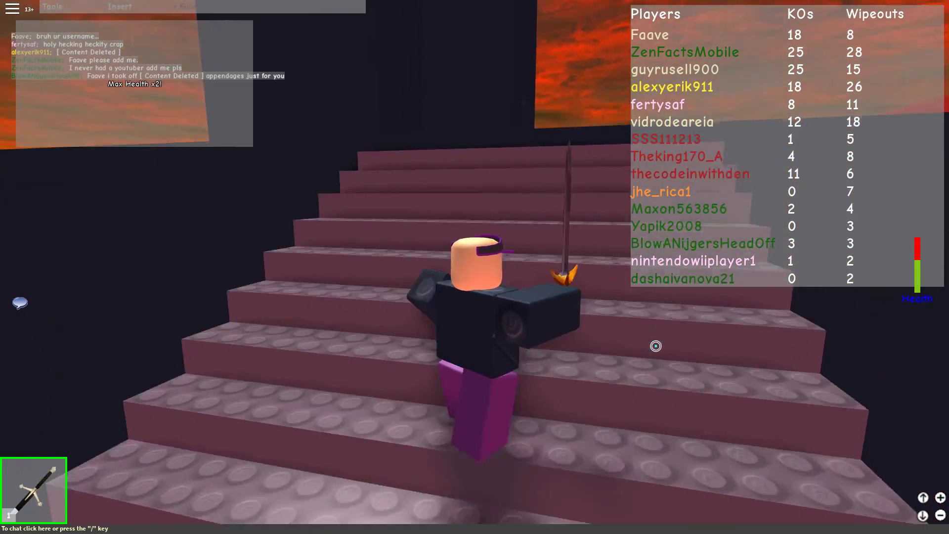
- Climb the pink stairs and run past the orange pads along the base of the dark tower
key(w)
key(d)
key(space)
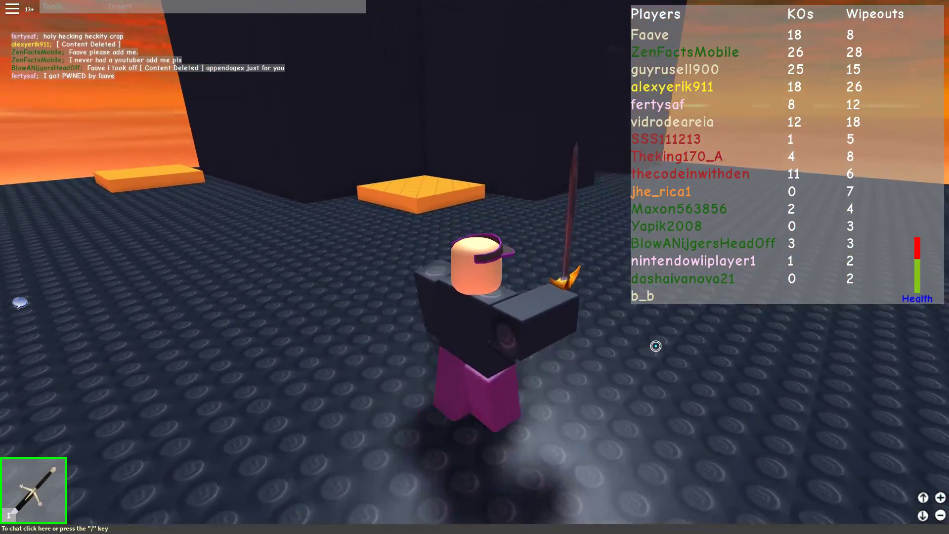
key(w)
key(d)
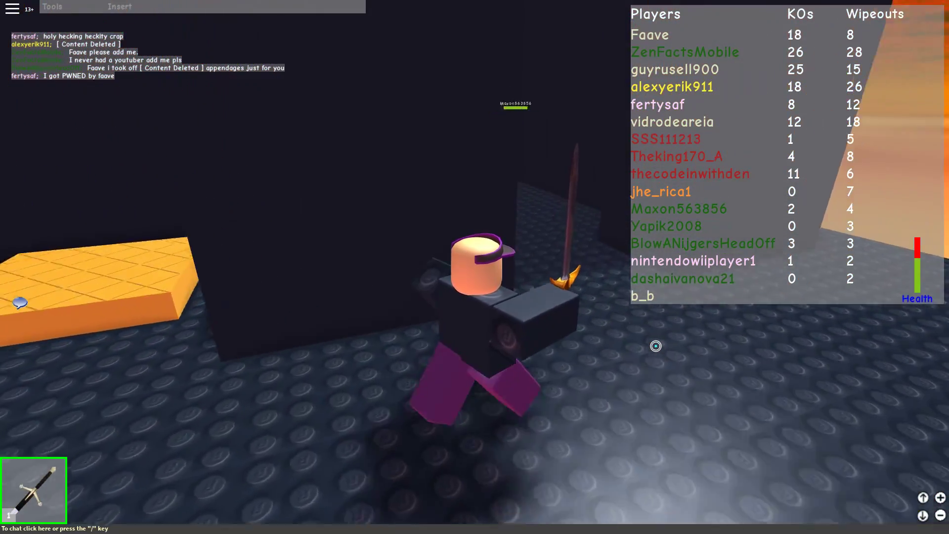